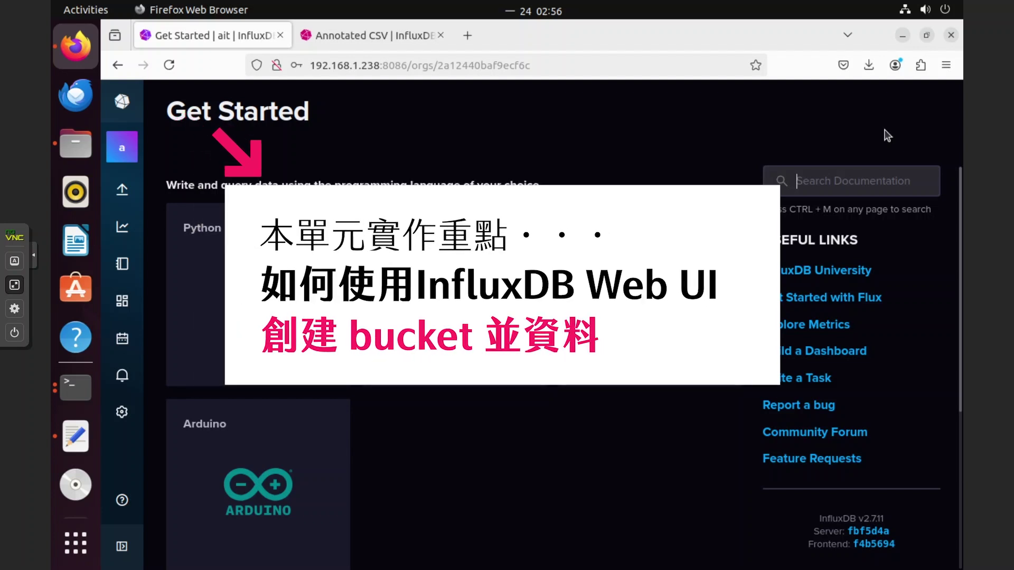
# Create a bucket named test from the bucket list, with data older than 30 days set for deletion
pyautogui.moveTo(125, 193)
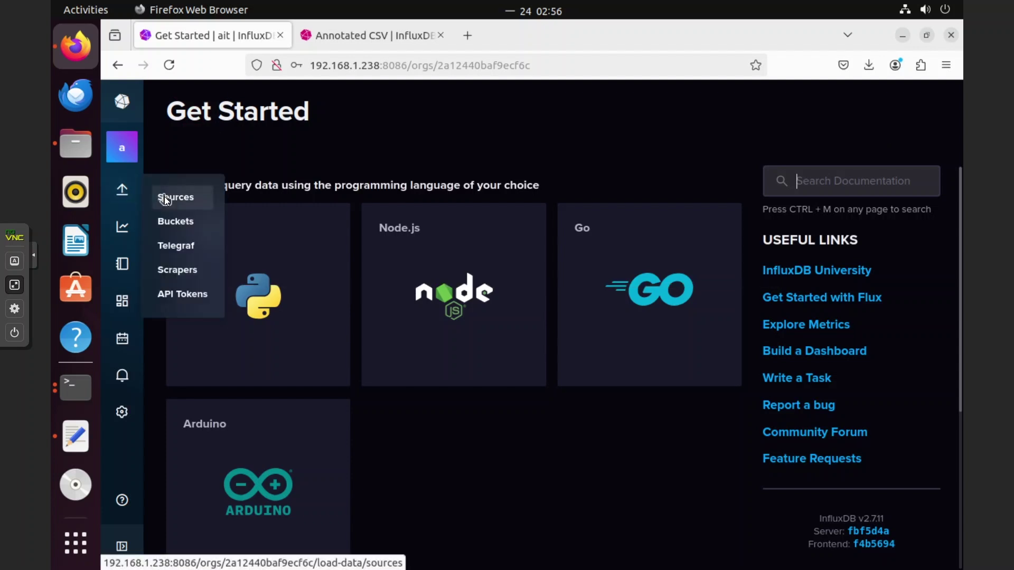
pyautogui.click(178, 231)
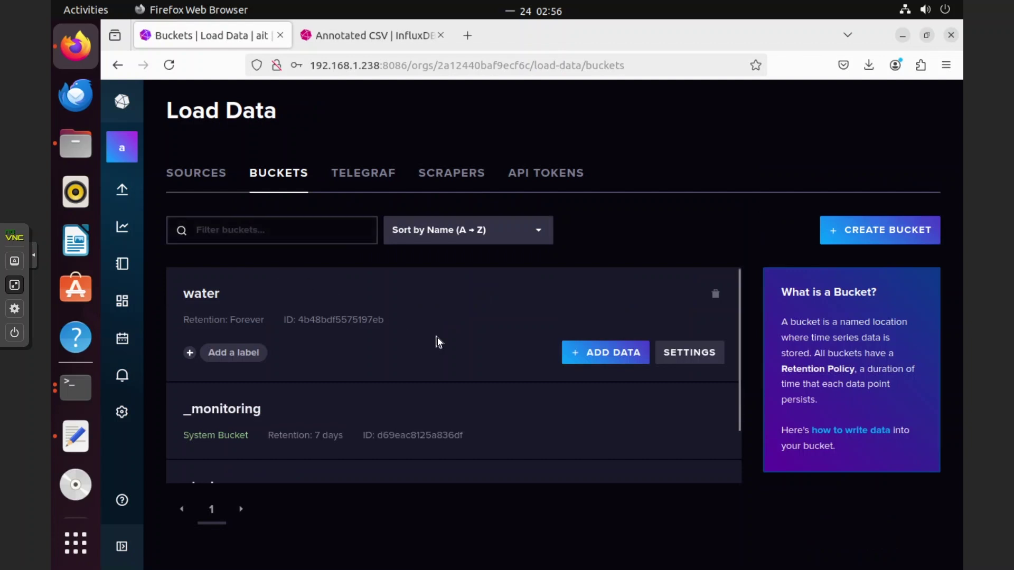
pyautogui.click(864, 237)
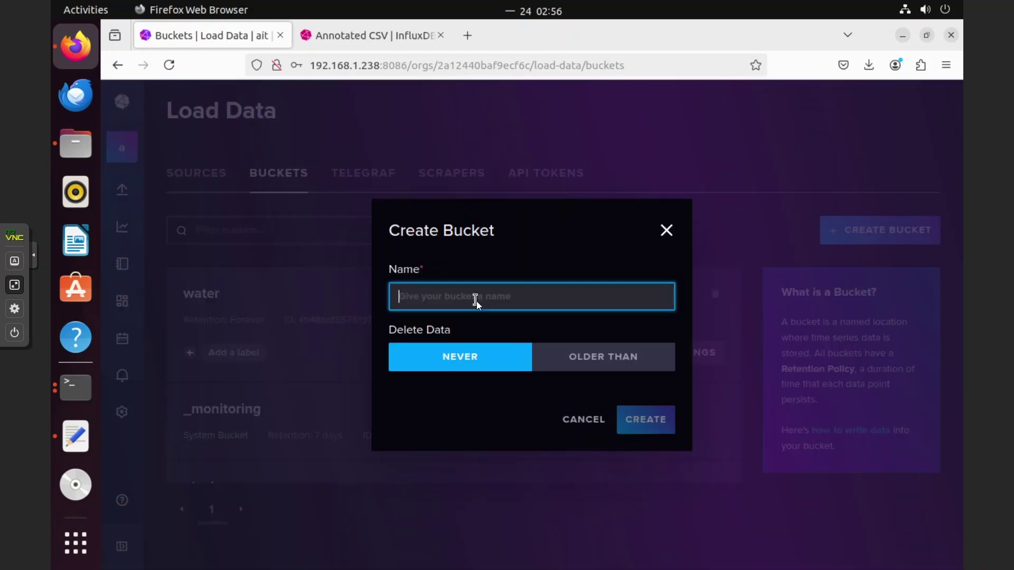
pyautogui.write('test')
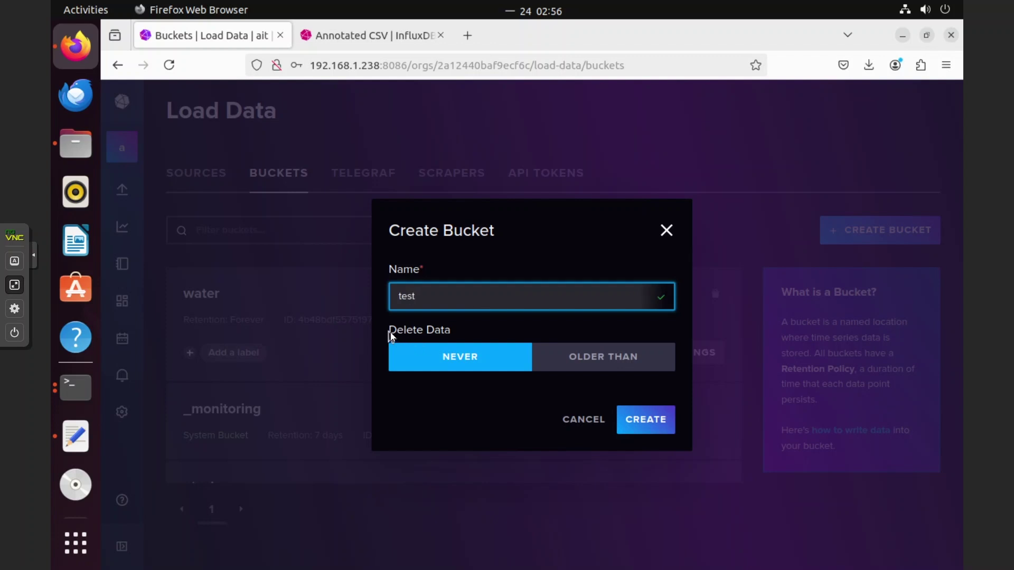
pyautogui.click(582, 363)
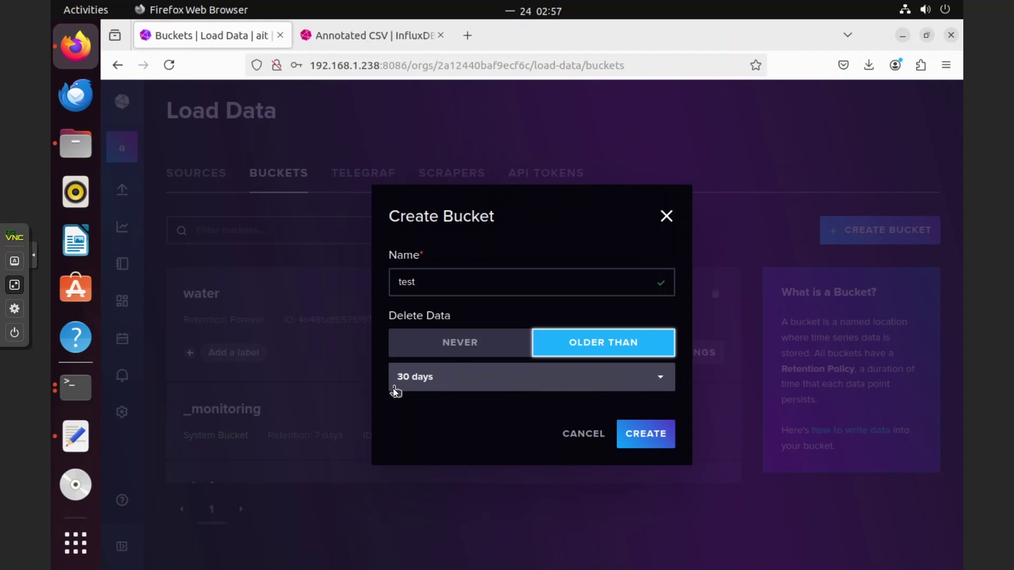
pyautogui.click(640, 382)
pyautogui.scroll(-3, 493, 427)
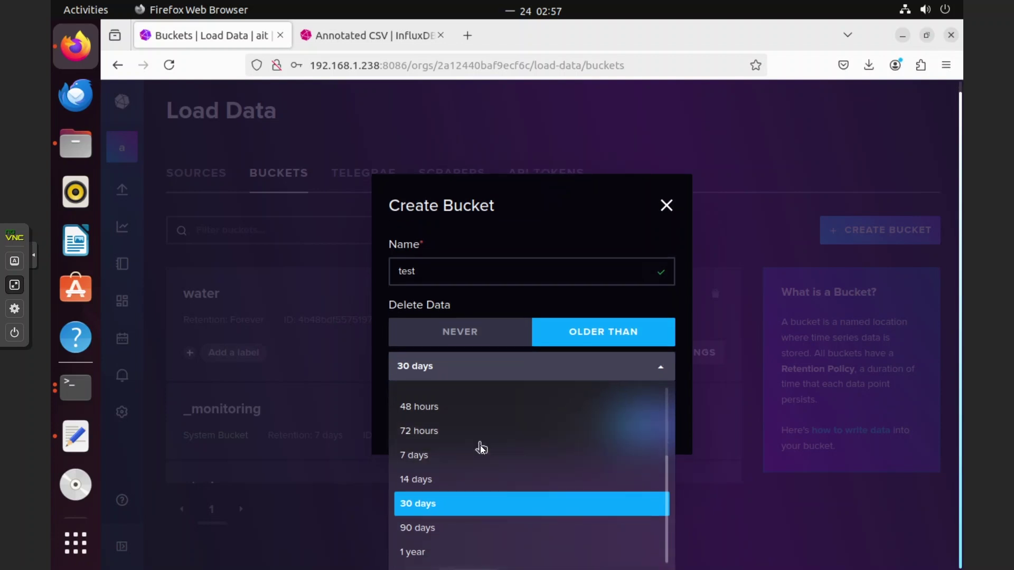
pyautogui.scroll(3, 479, 446)
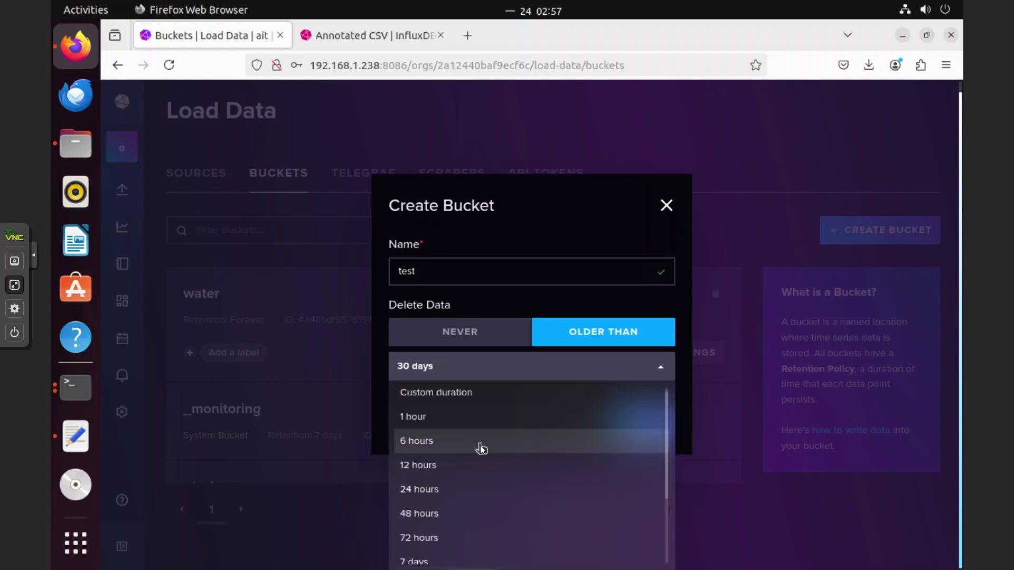
pyautogui.click(481, 370)
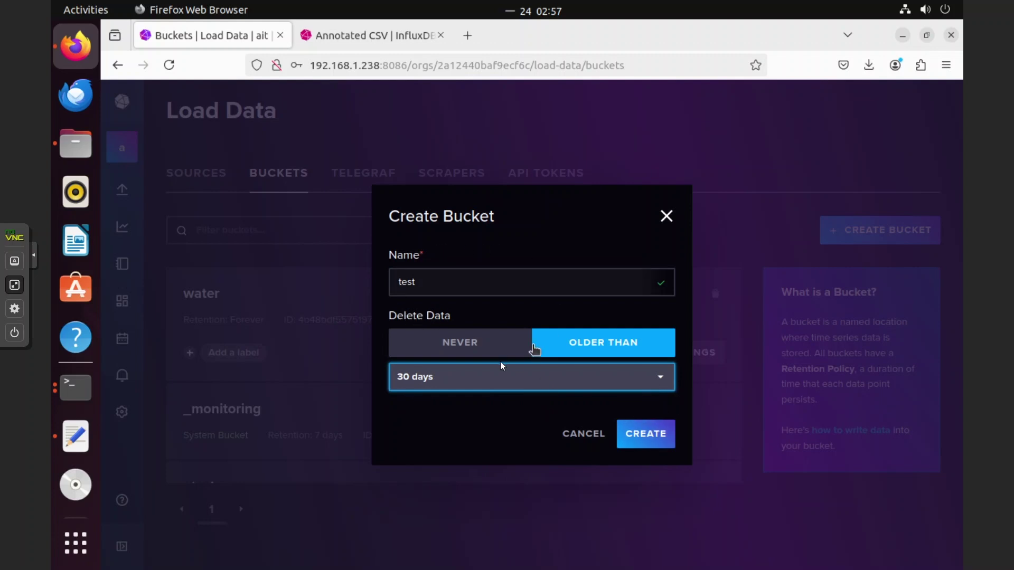
pyautogui.click(646, 445)
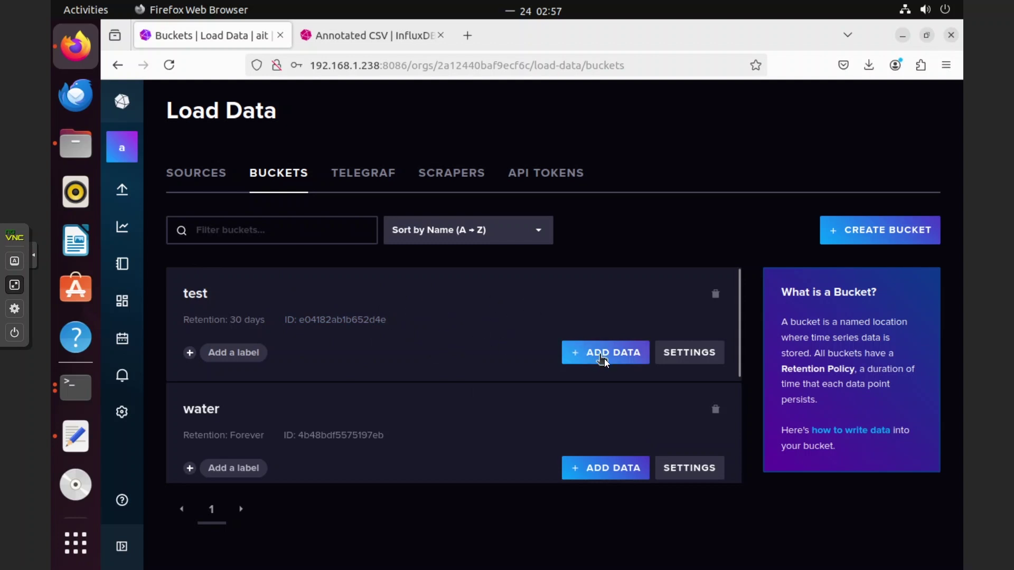
# Open CSV Upload for the test bucket and check the CSV file in the Downloads folder before returning to the upload page
pyautogui.click(623, 362)
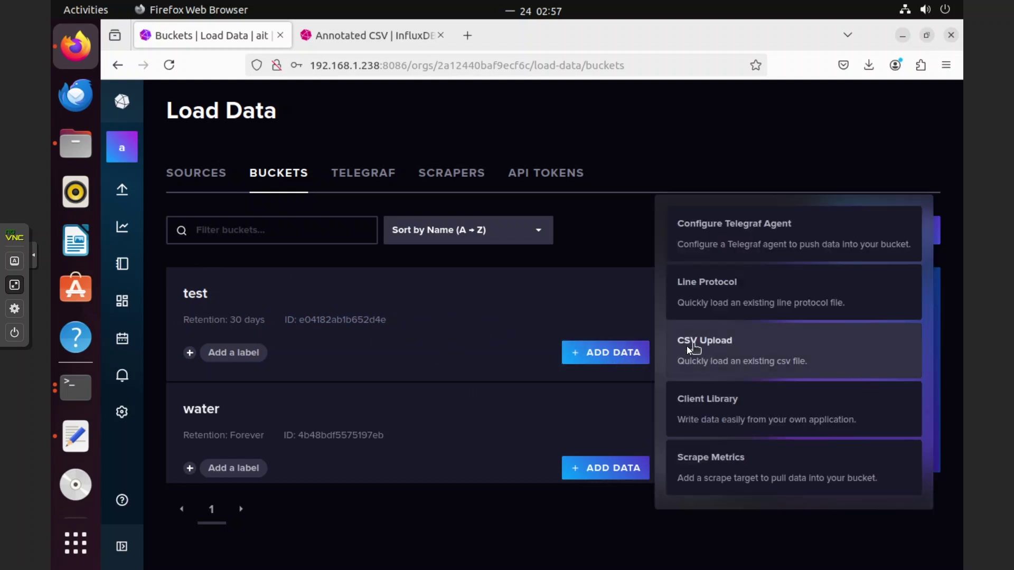
pyautogui.click(740, 353)
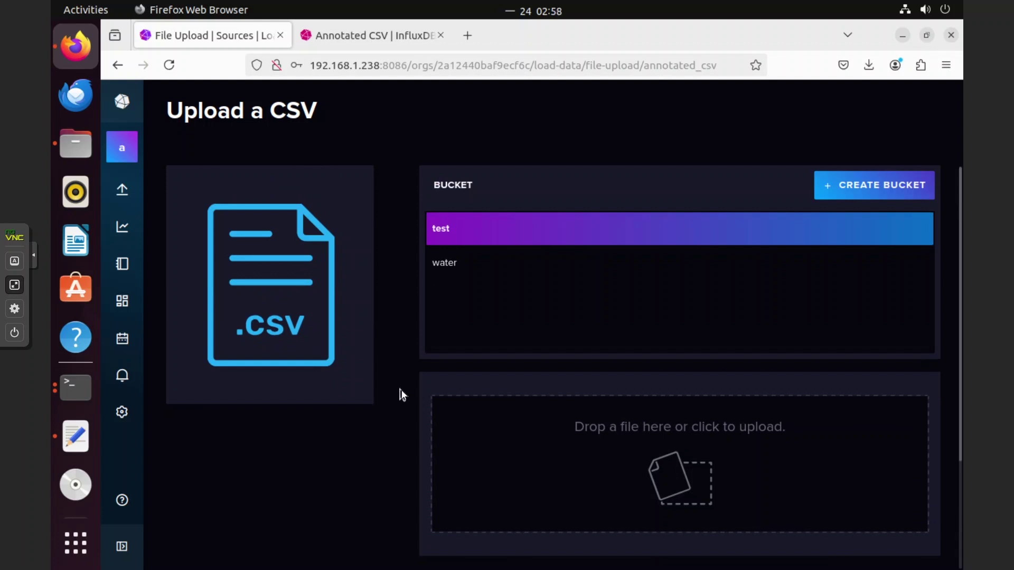
pyautogui.click(79, 152)
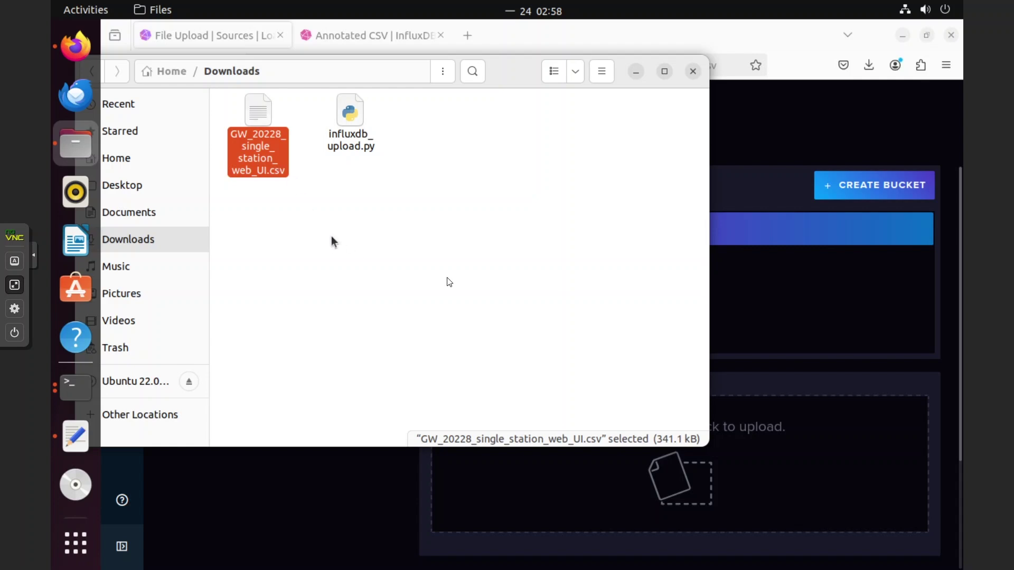
pyautogui.click(895, 388)
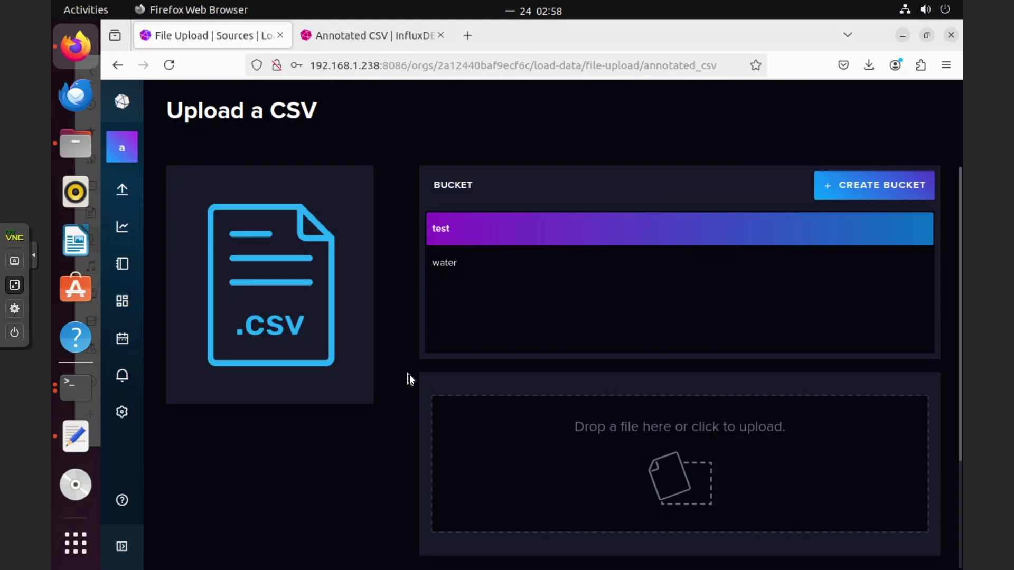
# Open the Annotated CSV documentation from the upload page and confirm that InfluxDB Cloud (TSM) is in use
pyautogui.scroll(-3, 409, 375)
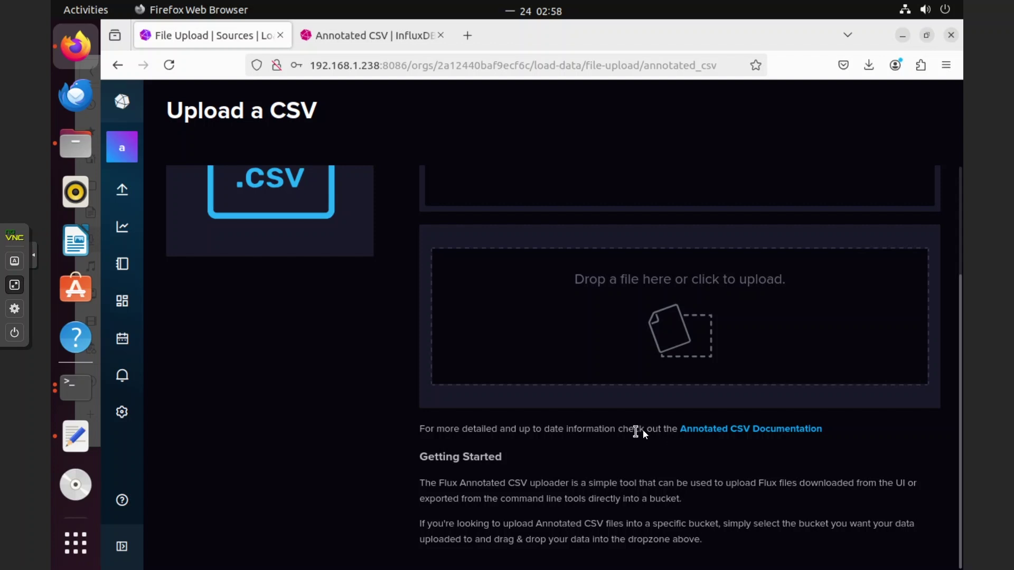
pyautogui.click(695, 433)
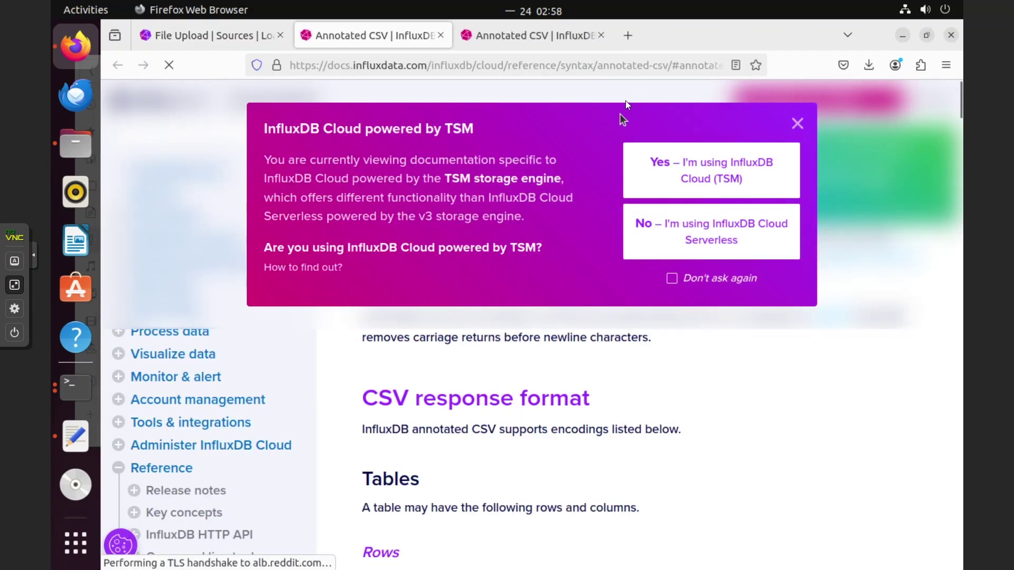
pyautogui.click(639, 164)
# Examine the annotated CSV example under Rows, including its #group and #datatype annotation rows, header row and records
pyautogui.scroll(-10, 553, 308)
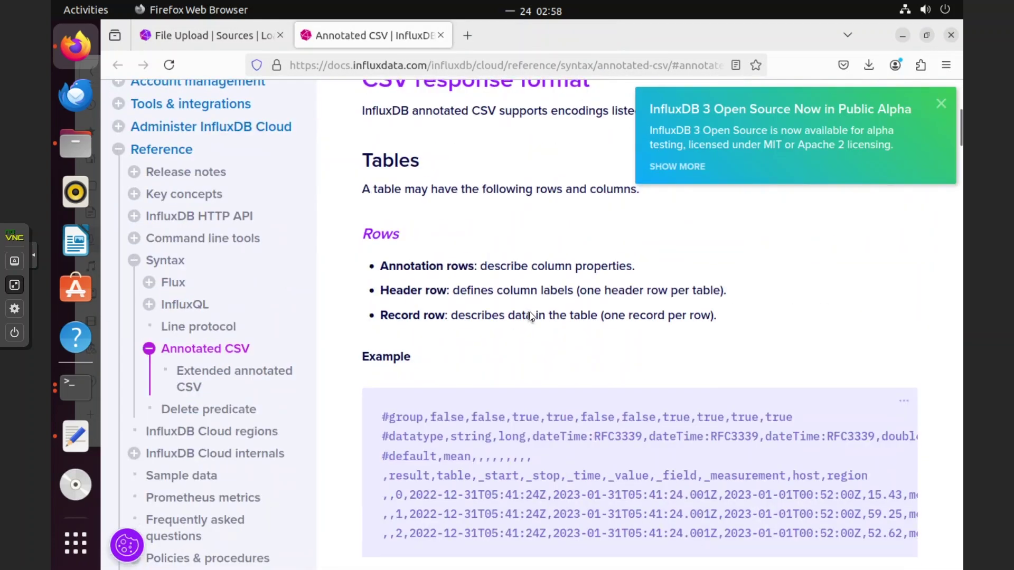
pyautogui.moveTo(381, 247); pyautogui.dragTo(856, 373)
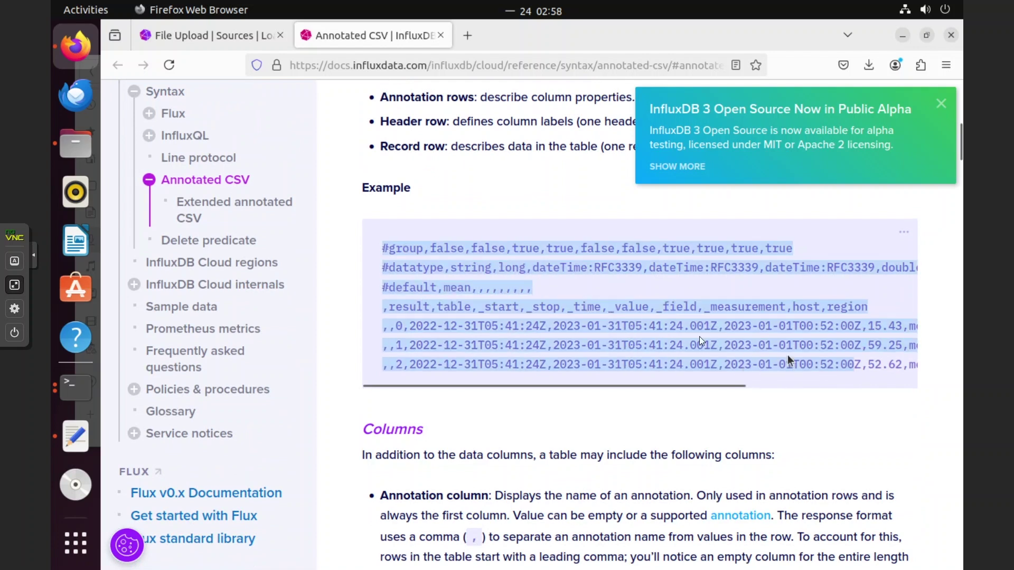
pyautogui.click(578, 318)
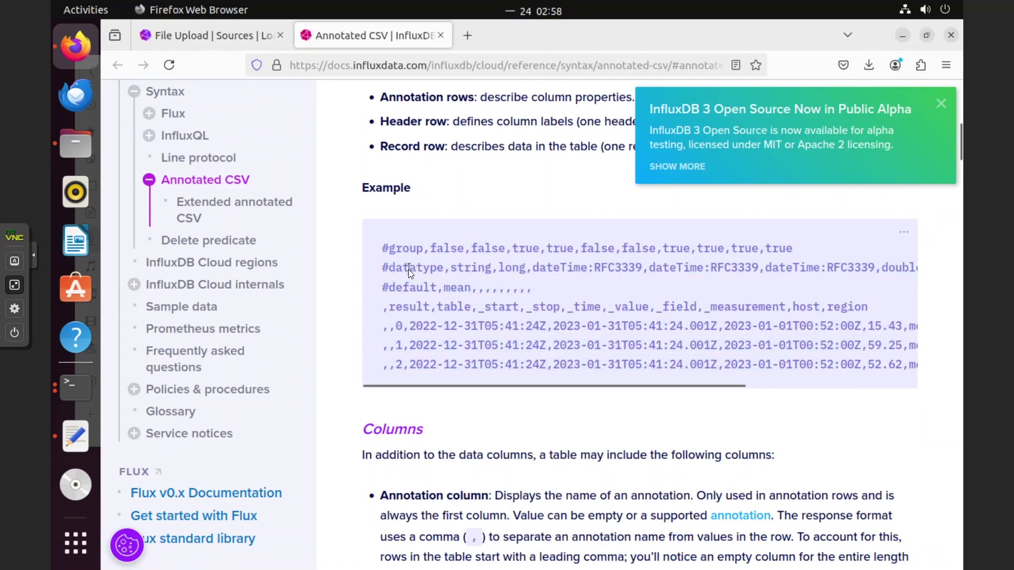
pyautogui.moveTo(422, 268); pyautogui.dragTo(444, 268)
pyautogui.click(444, 269)
pyautogui.moveTo(394, 308); pyautogui.dragTo(846, 301)
pyautogui.click(879, 311)
pyautogui.click(427, 248)
pyautogui.click(431, 252)
pyautogui.scroll(-2, 431, 252)
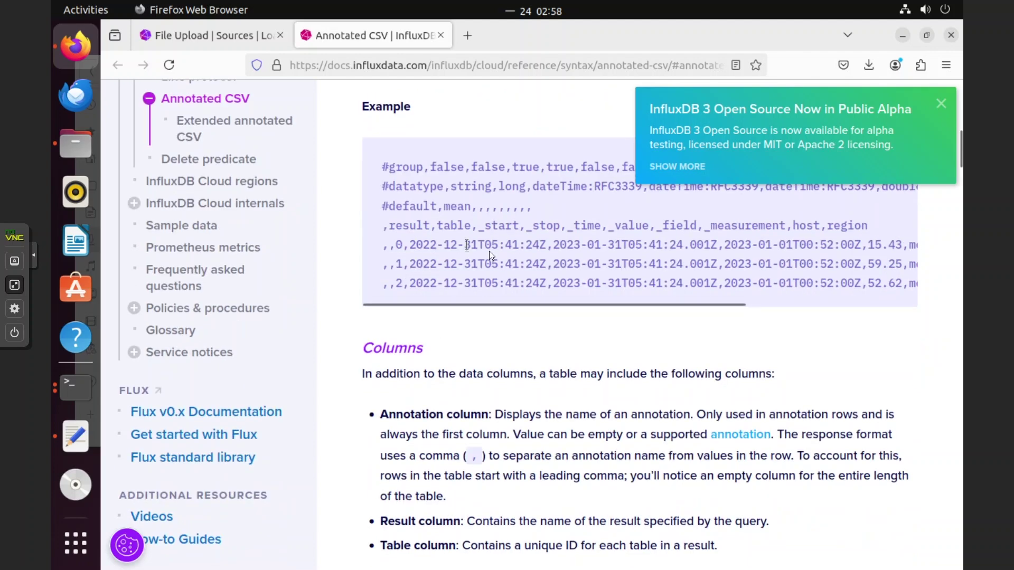
pyautogui.scroll(2, 486, 268)
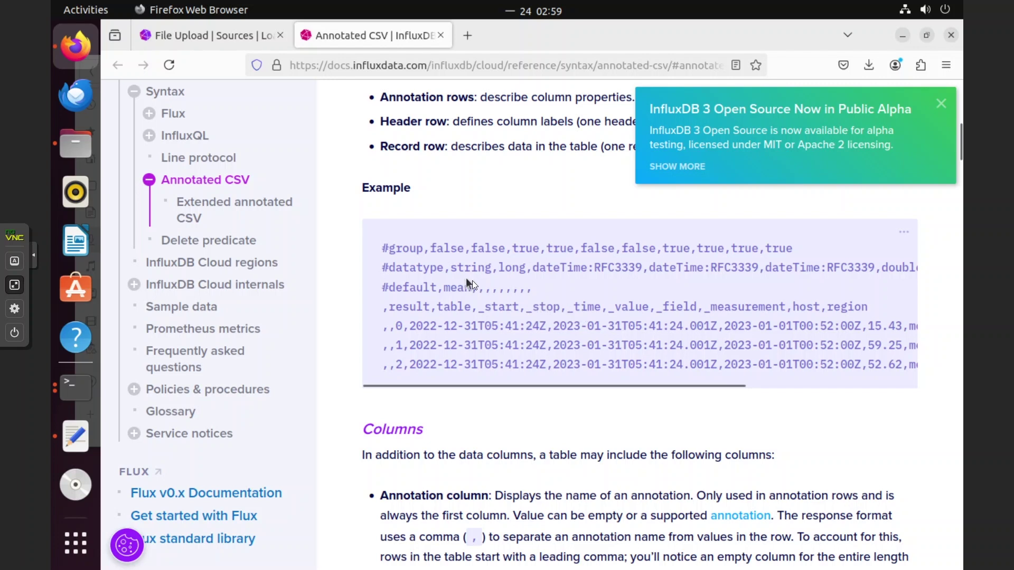
# Return to the upload page and open GW_20228_single_station_web_UI.csv from Downloads in LibreOffice Calc with the default import settings
pyautogui.click(227, 36)
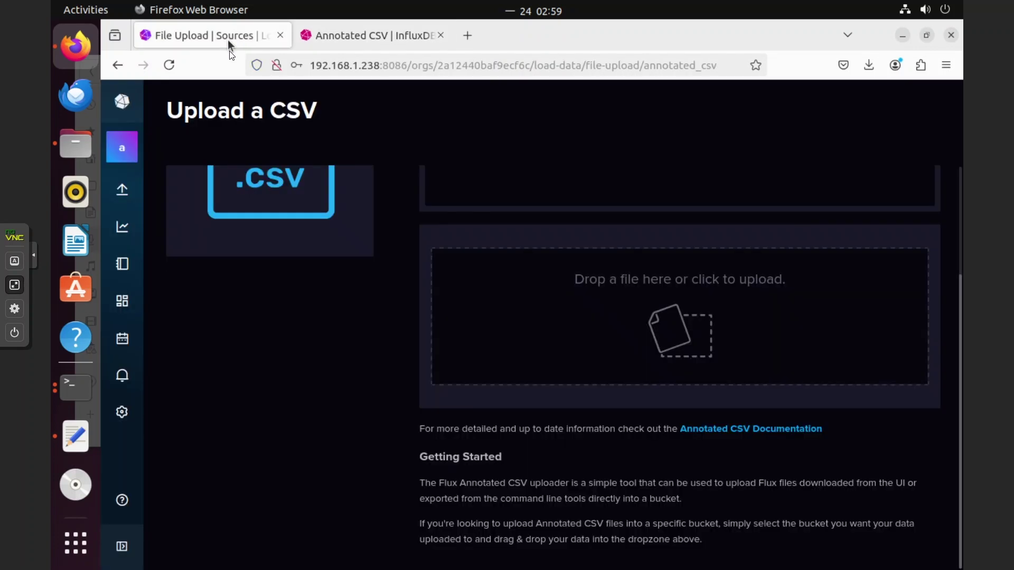
pyautogui.click(83, 153)
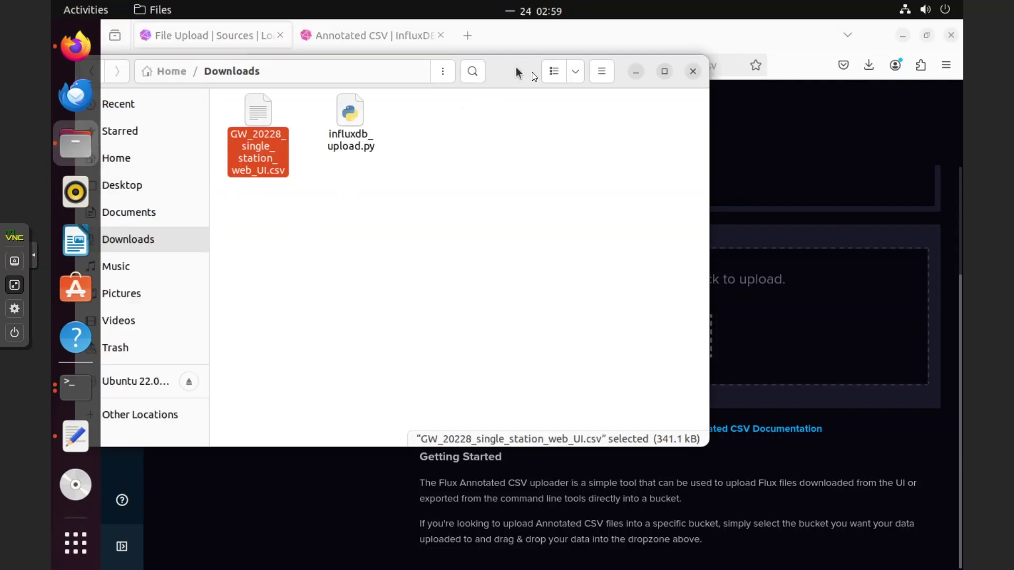
pyautogui.moveTo(515, 66); pyautogui.dragTo(578, 77)
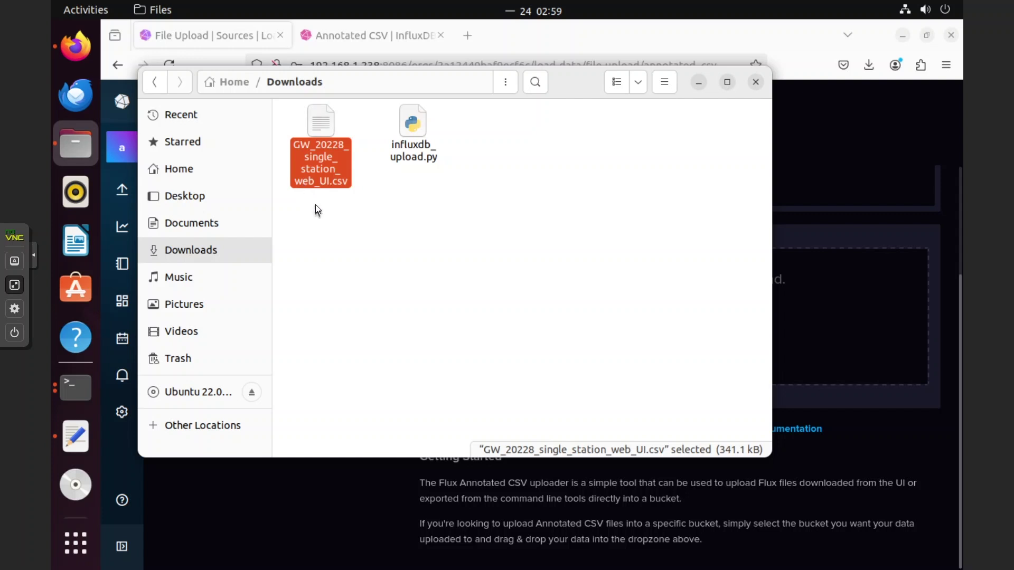
pyautogui.doubleClick(319, 160)
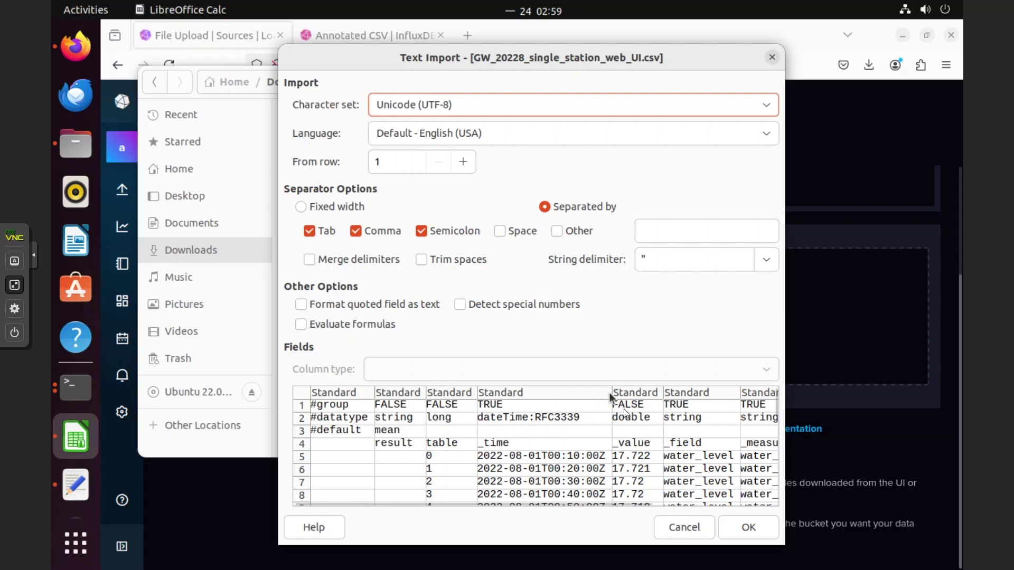
pyautogui.click(746, 528)
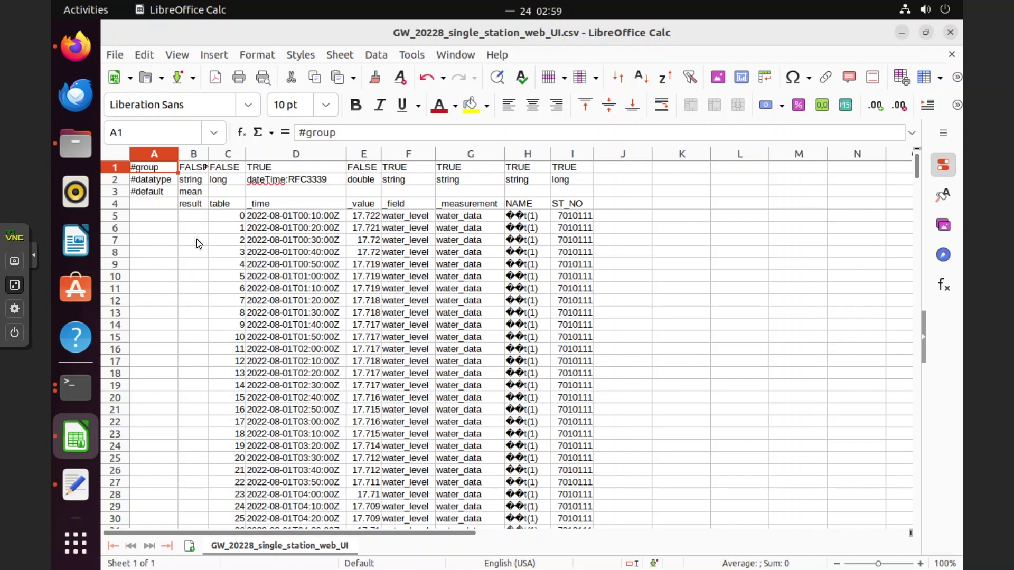
# Examine the table and _time headers, the data type declared for _time, and the first timestamps in that column
pyautogui.click(221, 207)
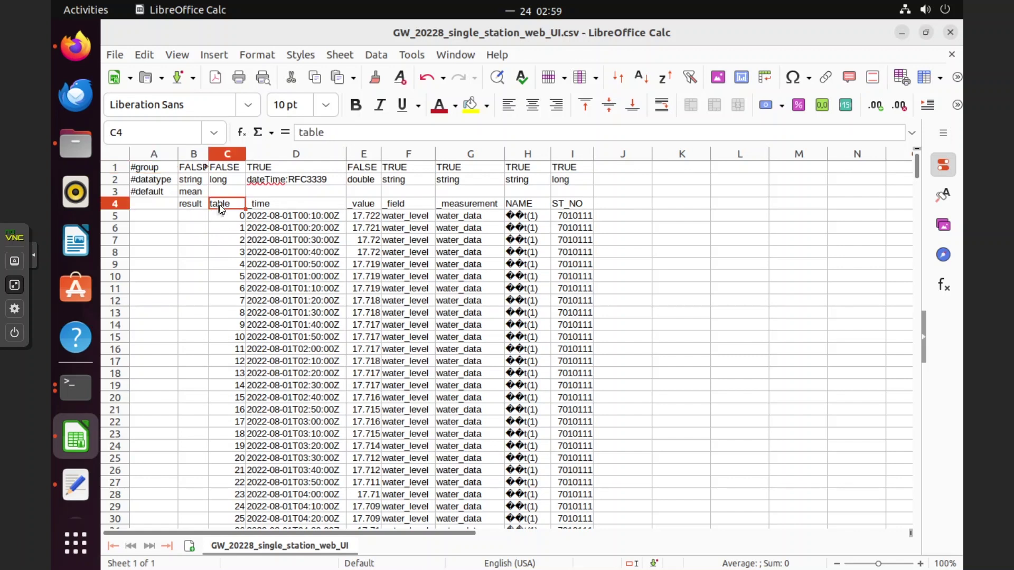
pyautogui.click(277, 208)
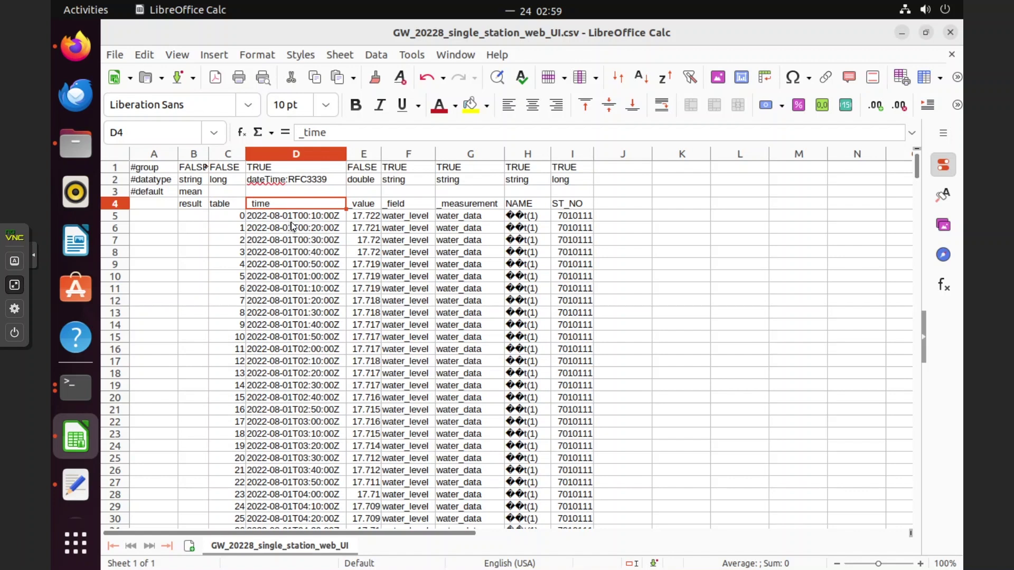
pyautogui.click(290, 221)
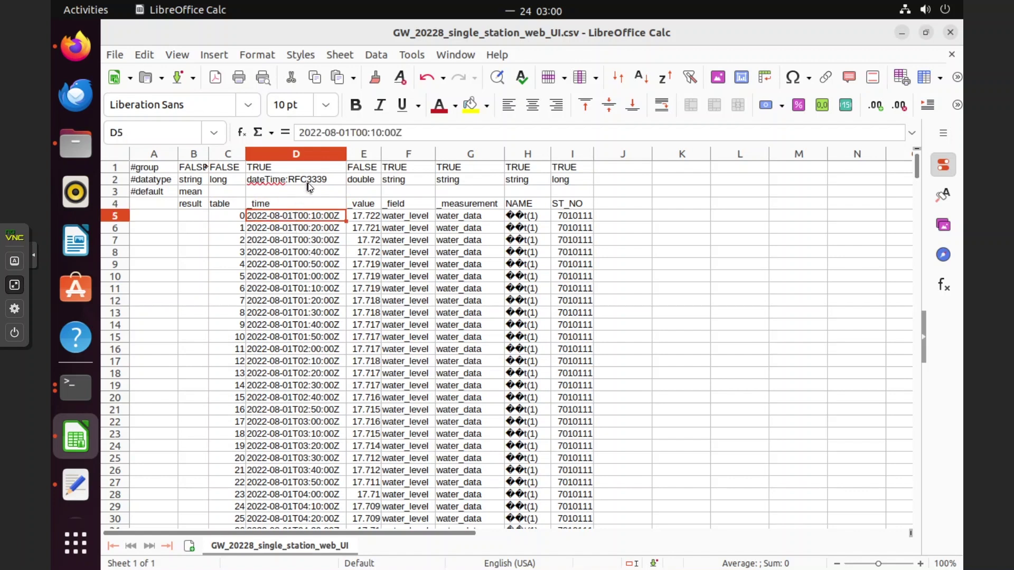
pyautogui.click(308, 183)
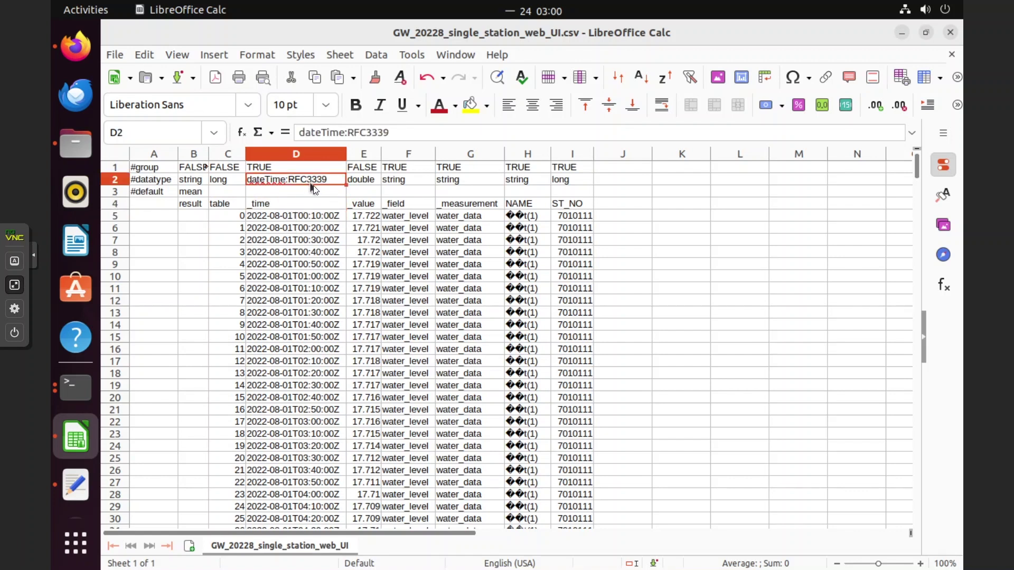
pyautogui.click(315, 221)
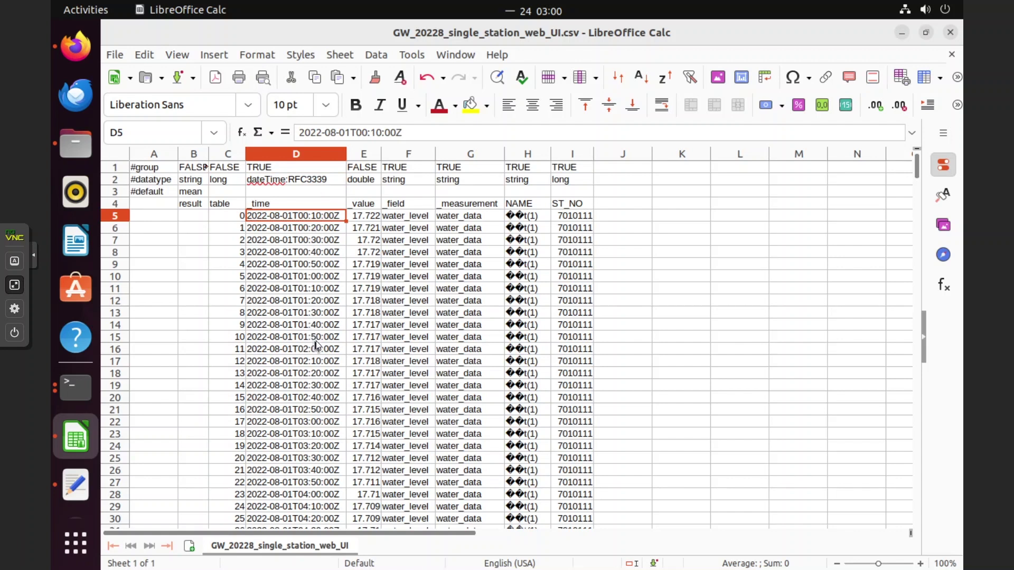
pyautogui.click(312, 230)
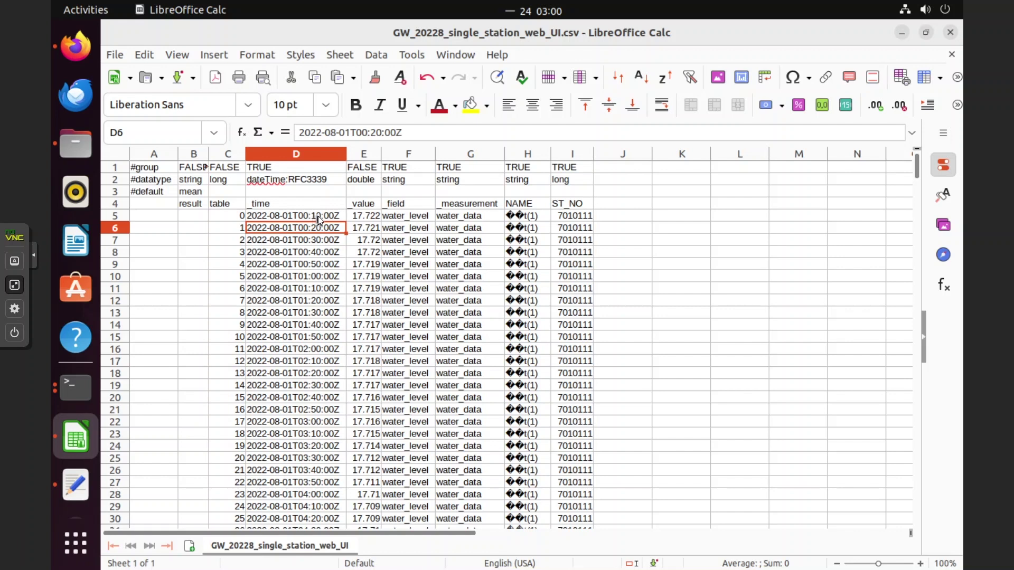
# Examine the _value, _field and _measurement headers and the #datatype row through ST_NO, widening narrow columns for readability
pyautogui.moveTo(382, 154); pyautogui.dragTo(383, 155)
pyautogui.click(372, 204)
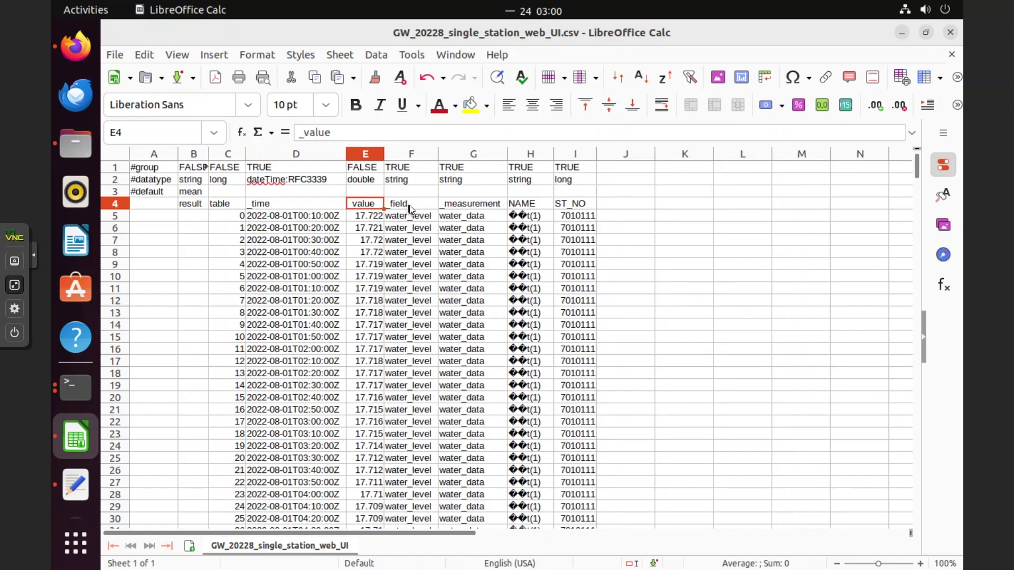
pyautogui.click(408, 209)
pyautogui.click(471, 209)
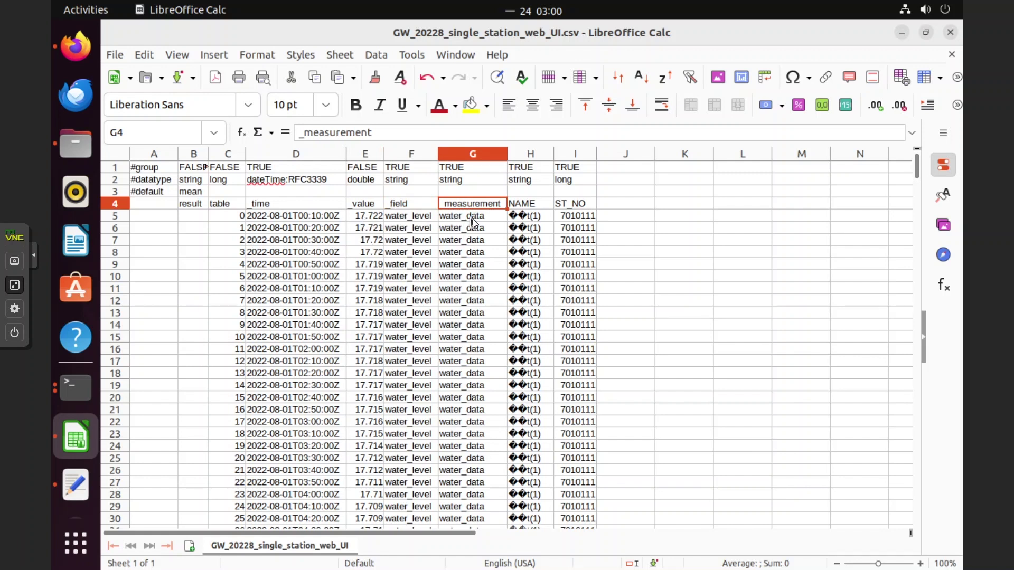
pyautogui.click(156, 180)
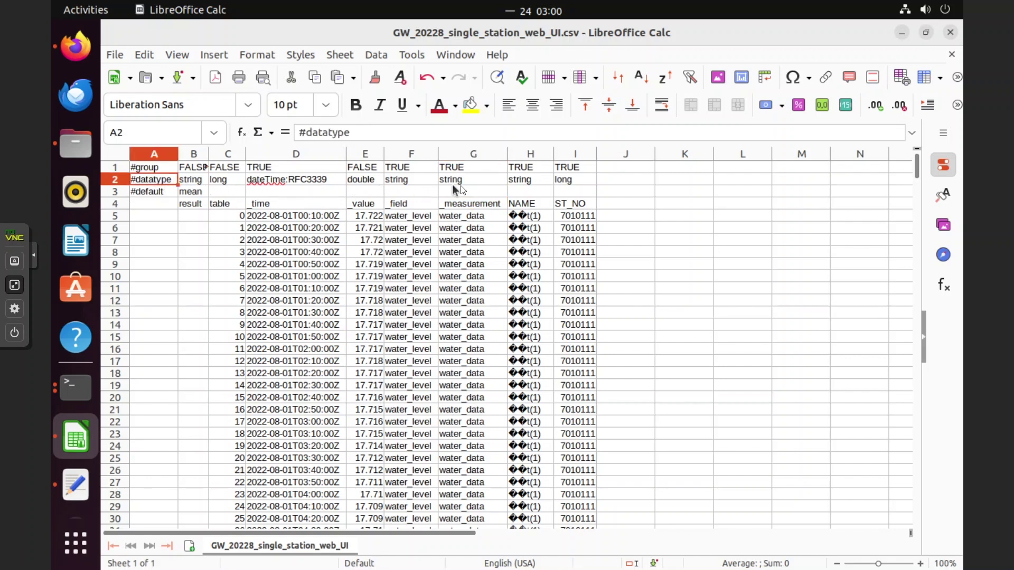
pyautogui.click(565, 180)
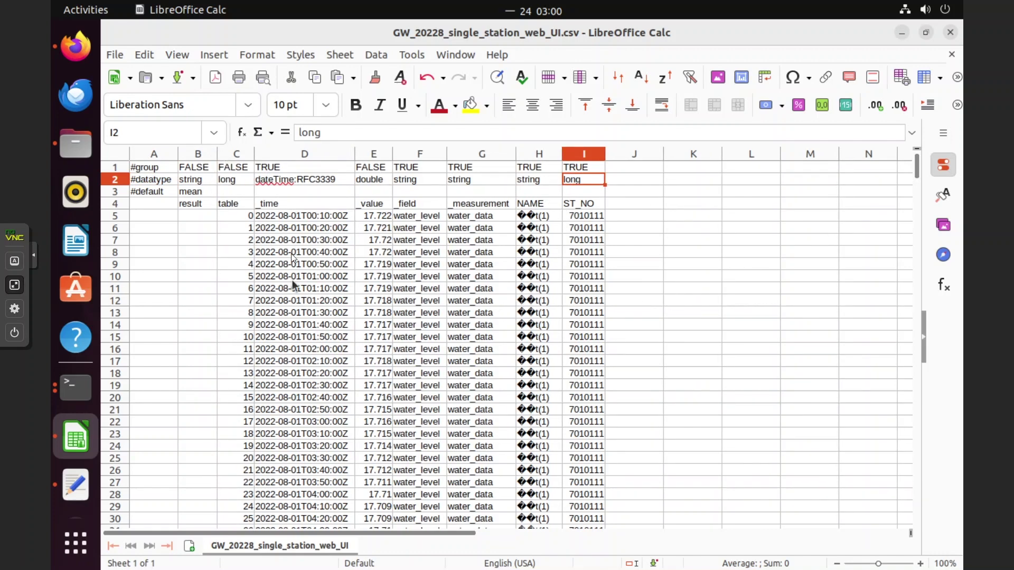
# Close the spreadsheet GW_20228_single_station_web_UI.csv, saving its changes in Text CSV format
pyautogui.click(949, 33)
pyautogui.click(641, 347)
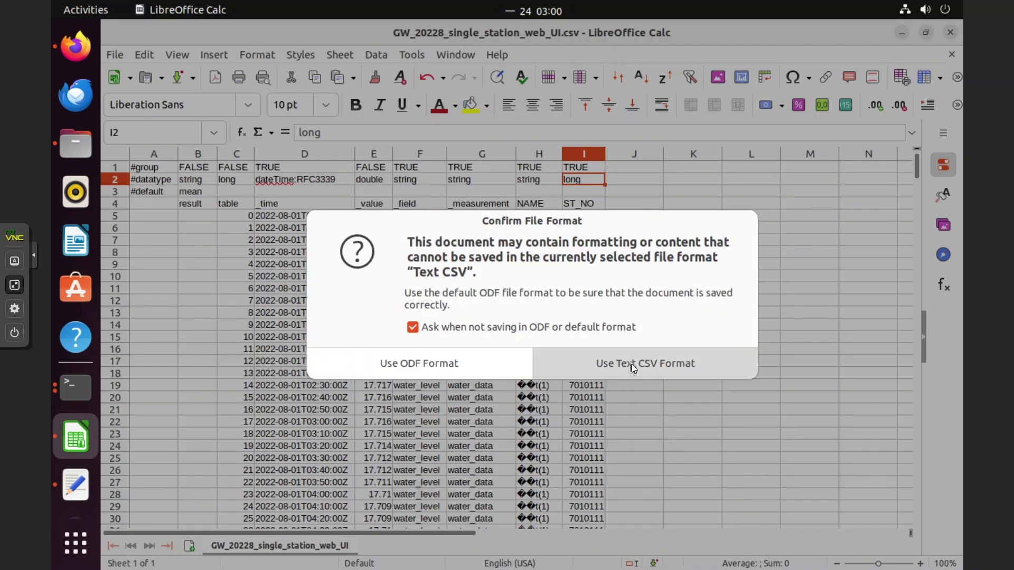
pyautogui.click(631, 363)
# Upload GW_20228_single_station_web_UI.csv from Downloads through the CSV dropzone and open the uploaded data in Data Explorer
pyautogui.moveTo(575, 90); pyautogui.dragTo(546, 56)
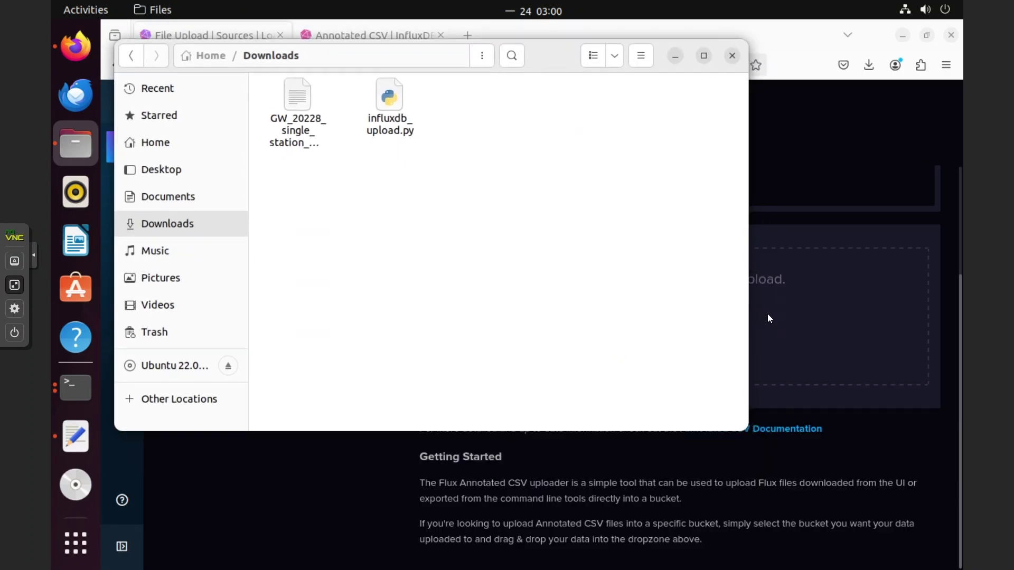
pyautogui.moveTo(302, 126); pyautogui.dragTo(814, 329)
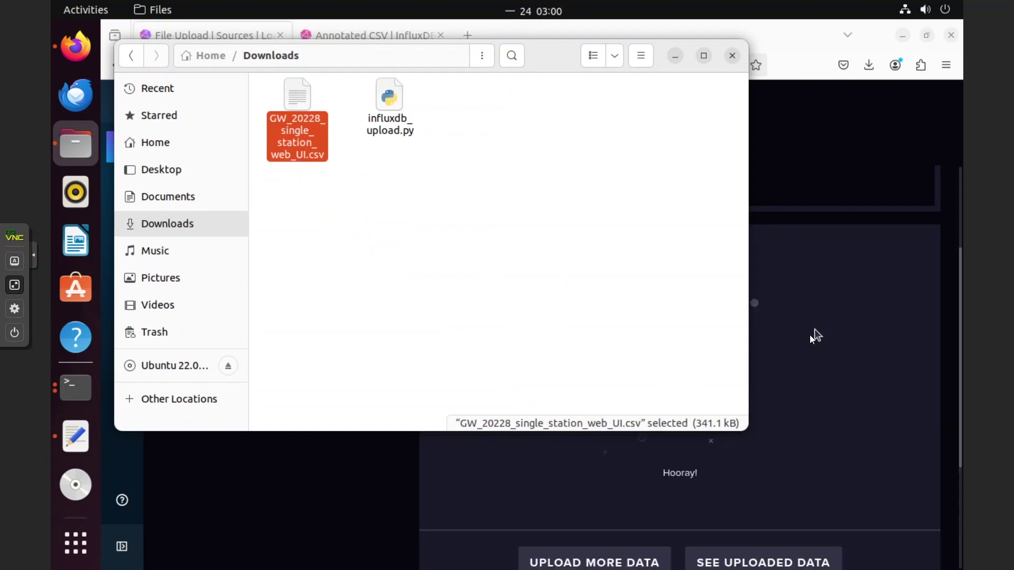
pyautogui.click(674, 57)
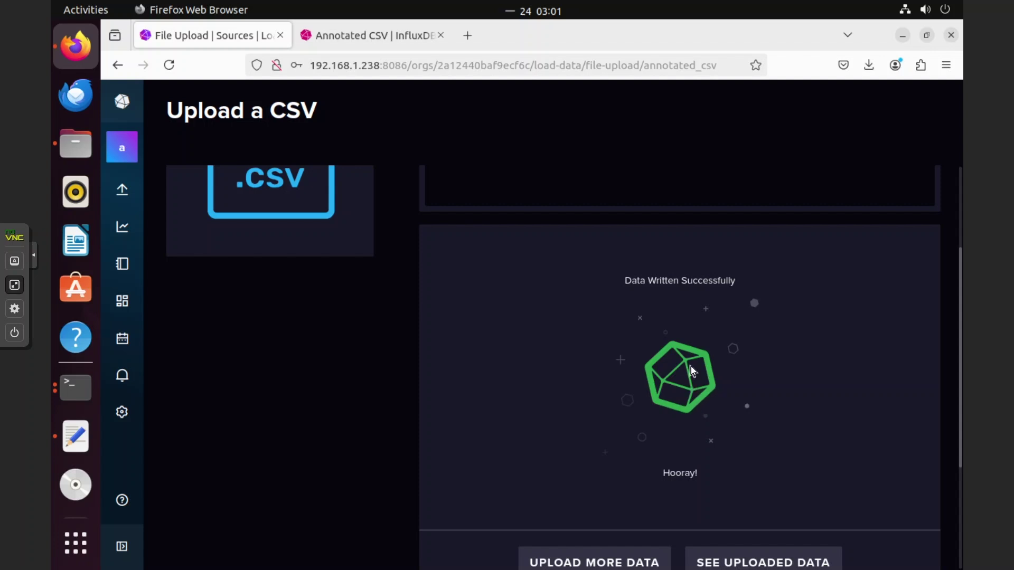
pyautogui.scroll(-2, 721, 420)
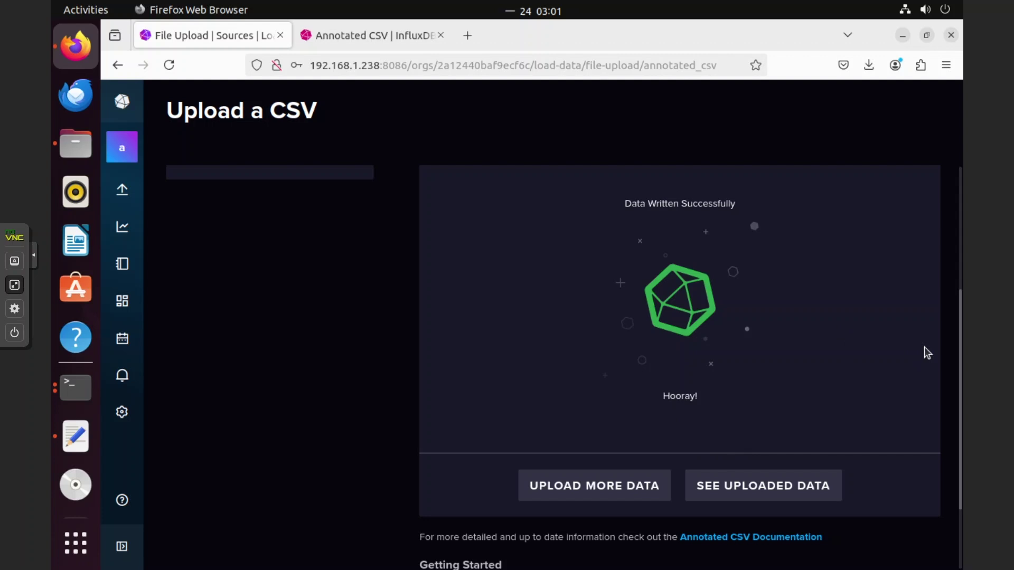
pyautogui.click(748, 489)
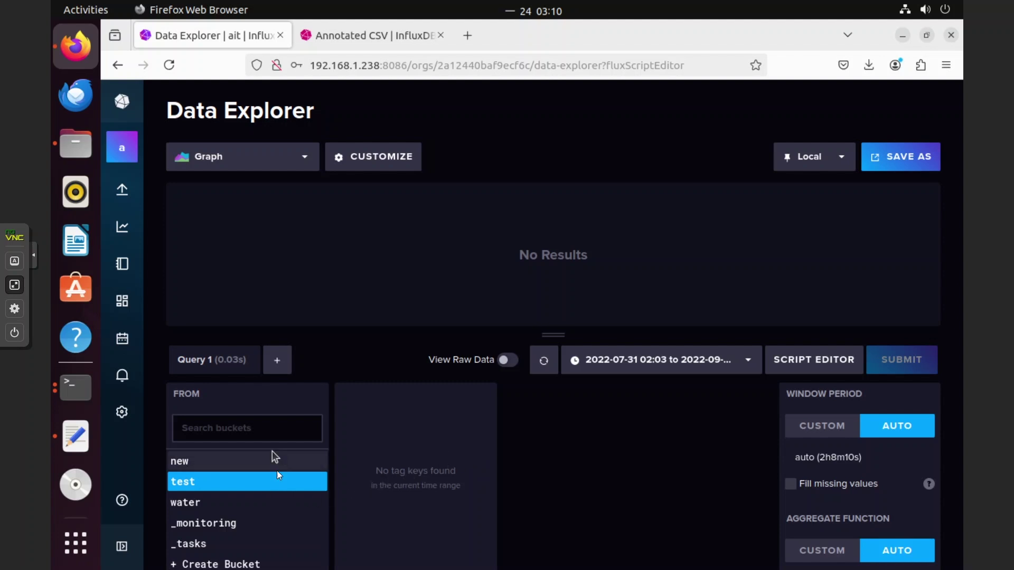
# Select the bucket new and look through the values offered for its _measurement, _field and NAME filter keys
pyautogui.click(197, 465)
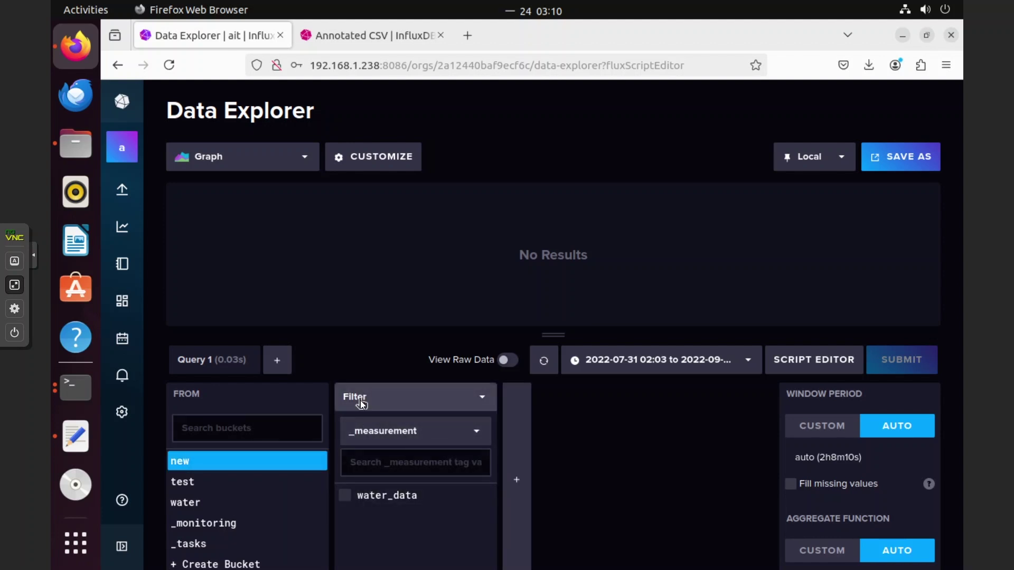
pyautogui.click(452, 401)
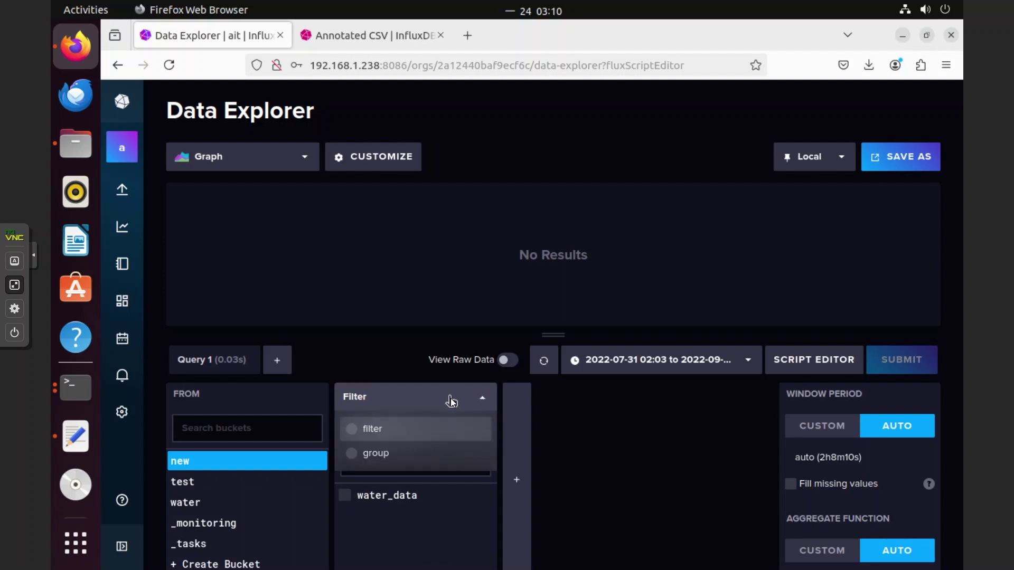
pyautogui.click(449, 426)
pyautogui.click(446, 437)
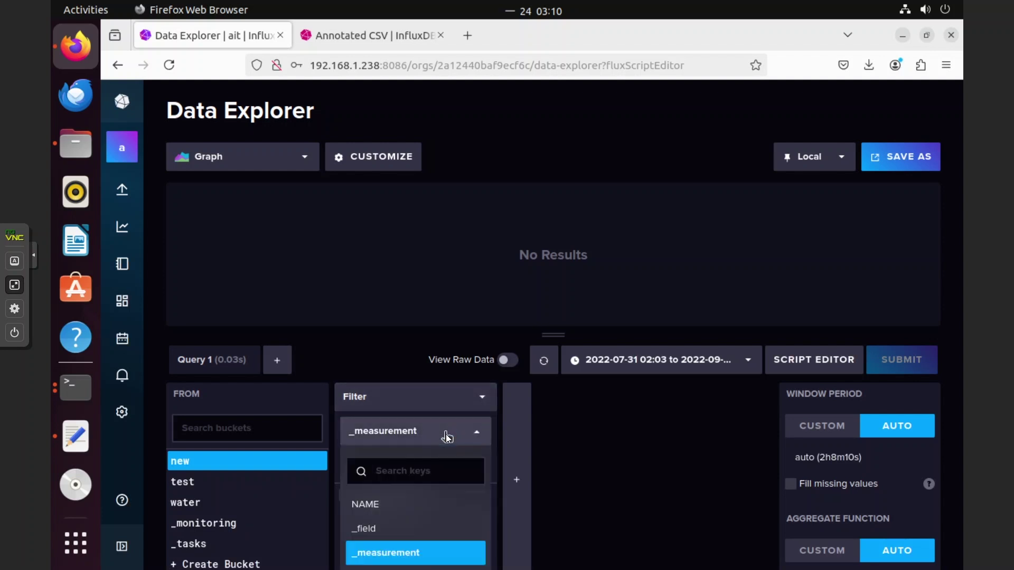
pyautogui.click(407, 528)
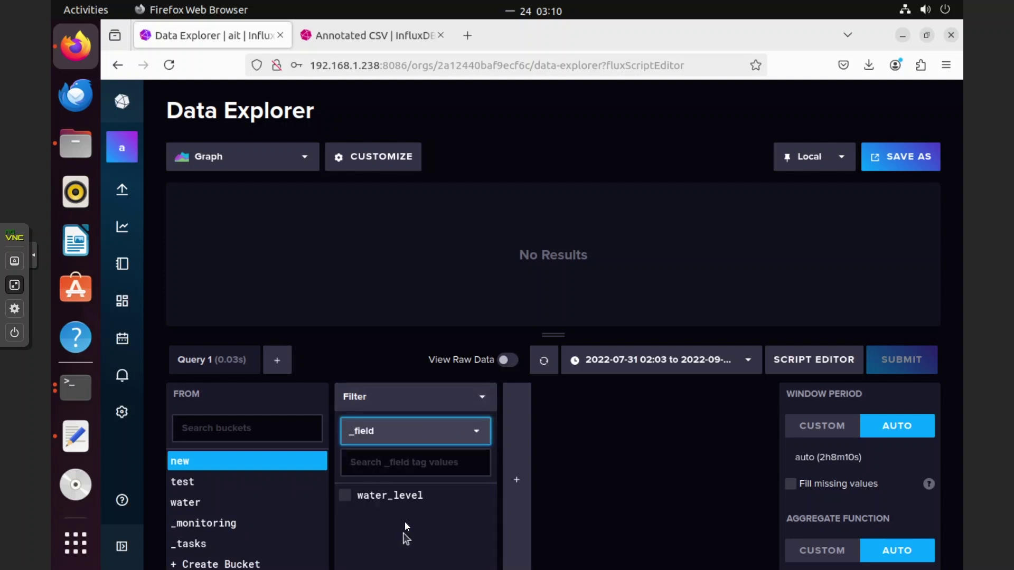
pyautogui.click(420, 442)
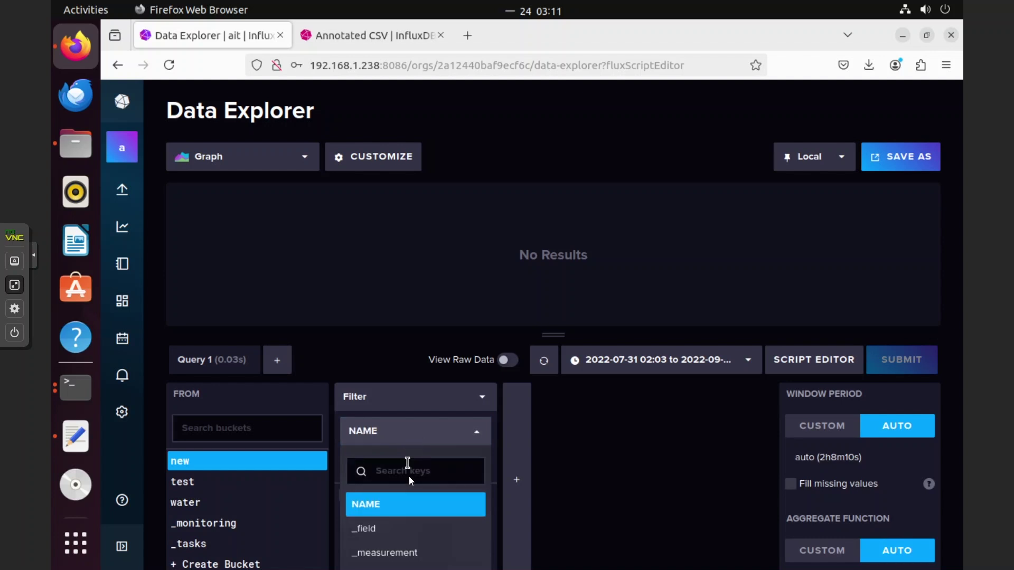
pyautogui.click(405, 552)
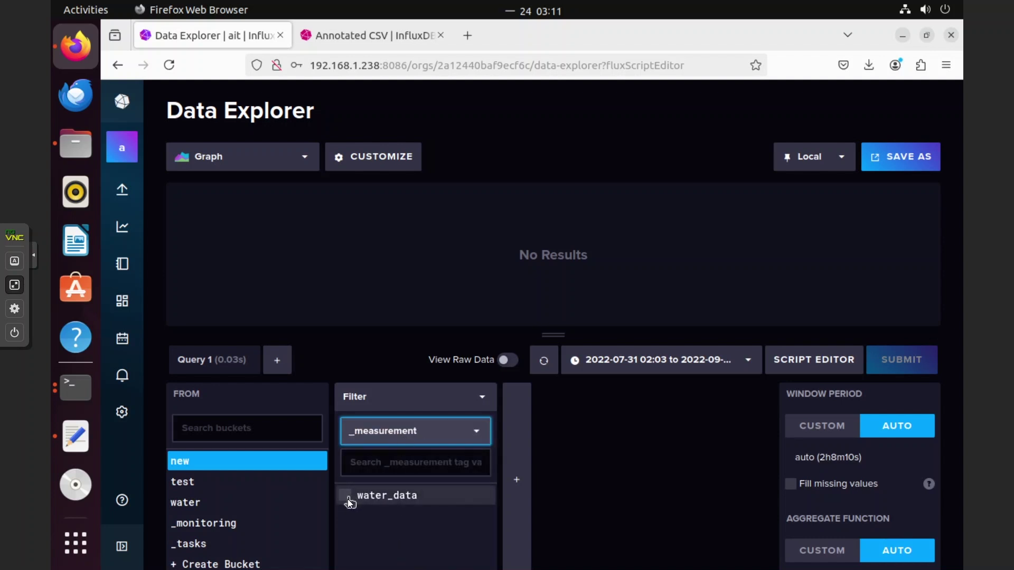
# Filter the bucket new by the _field value water_level and its only NAME tag value
pyautogui.click(404, 440)
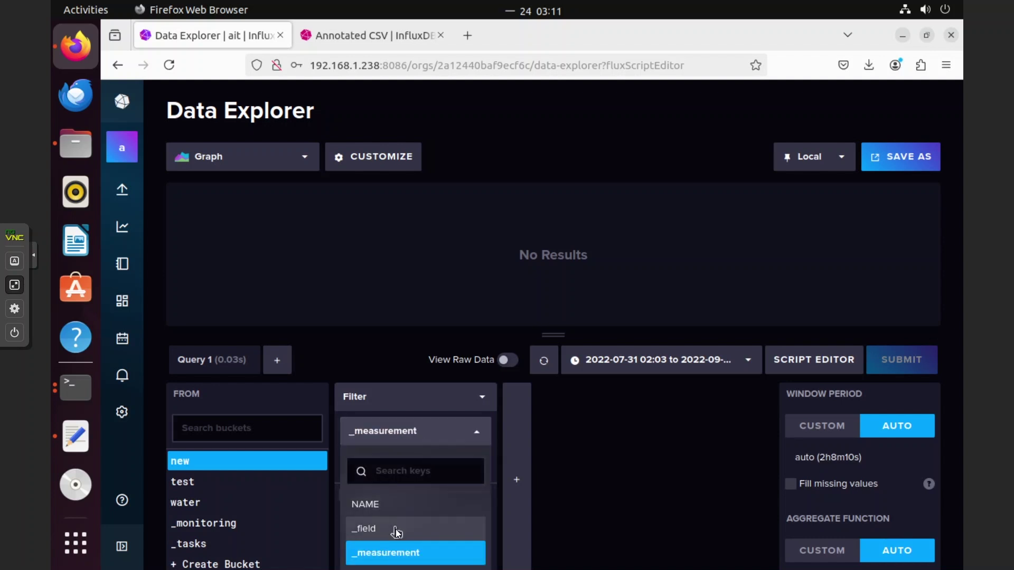
pyautogui.click(395, 530)
pyautogui.click(346, 500)
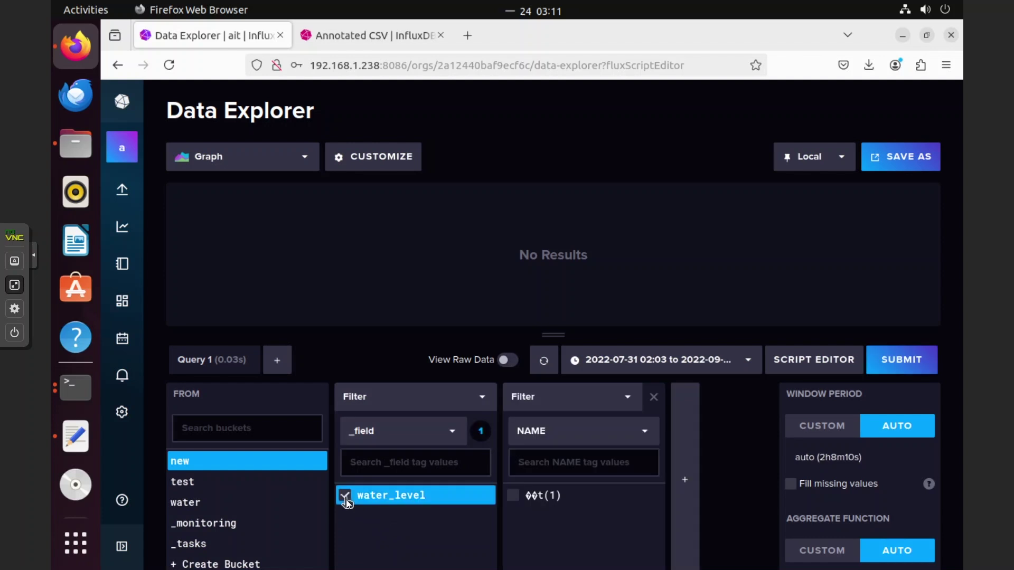
pyautogui.click(512, 497)
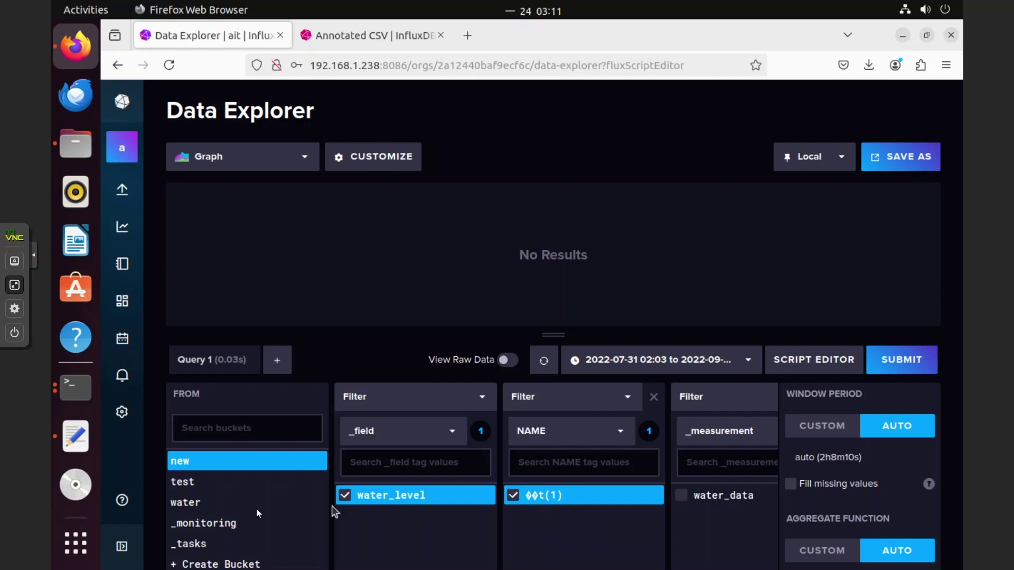
# Select measurement 7010111 in the bucket water to inspect its NAME_C tag value
pyautogui.click(201, 506)
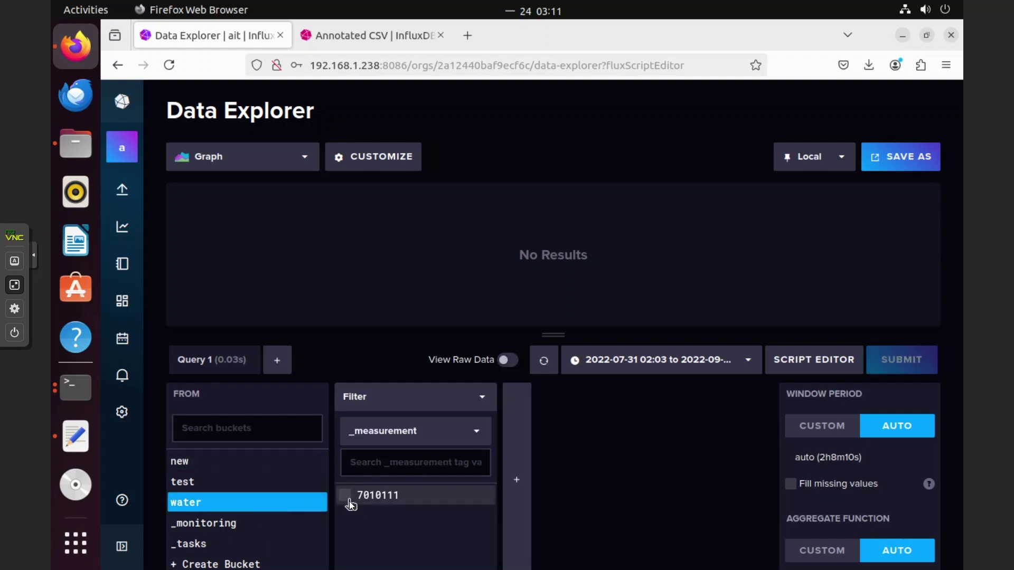
pyautogui.click(348, 501)
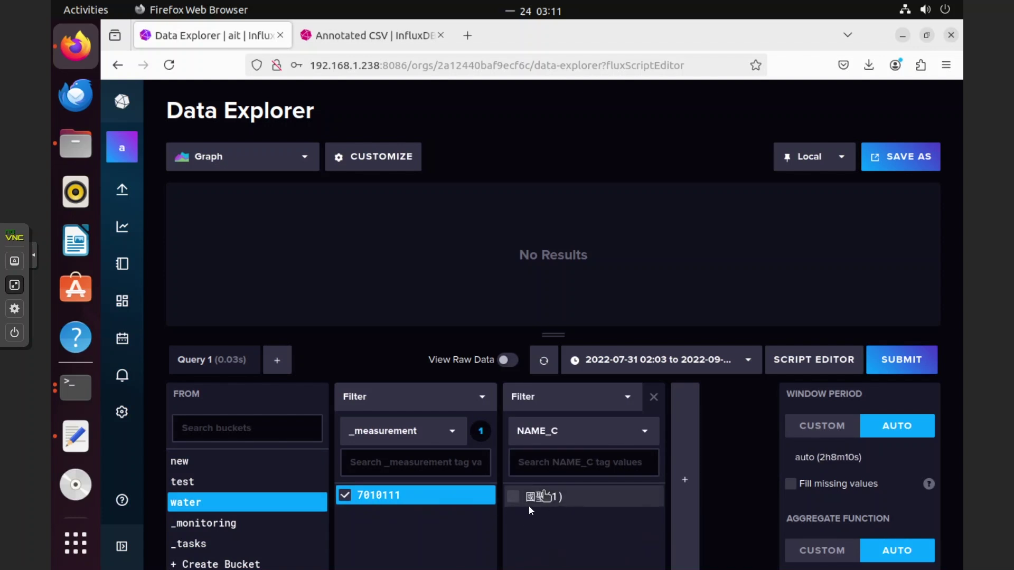
# Query the bucket new for measurement water_data, its listed NAME value and field water_level, and run the query
pyautogui.click(228, 463)
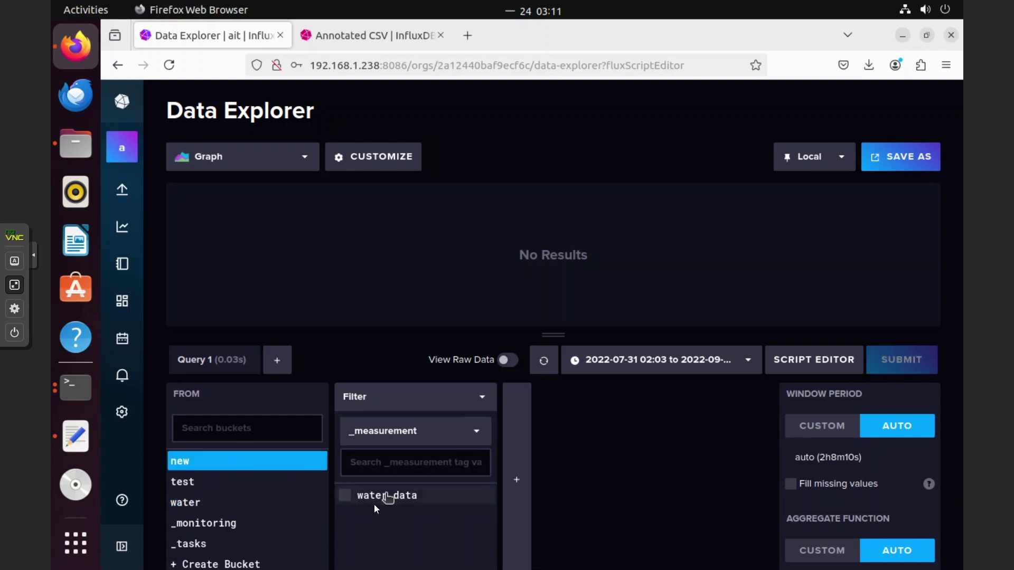
pyautogui.click(347, 497)
pyautogui.click(513, 496)
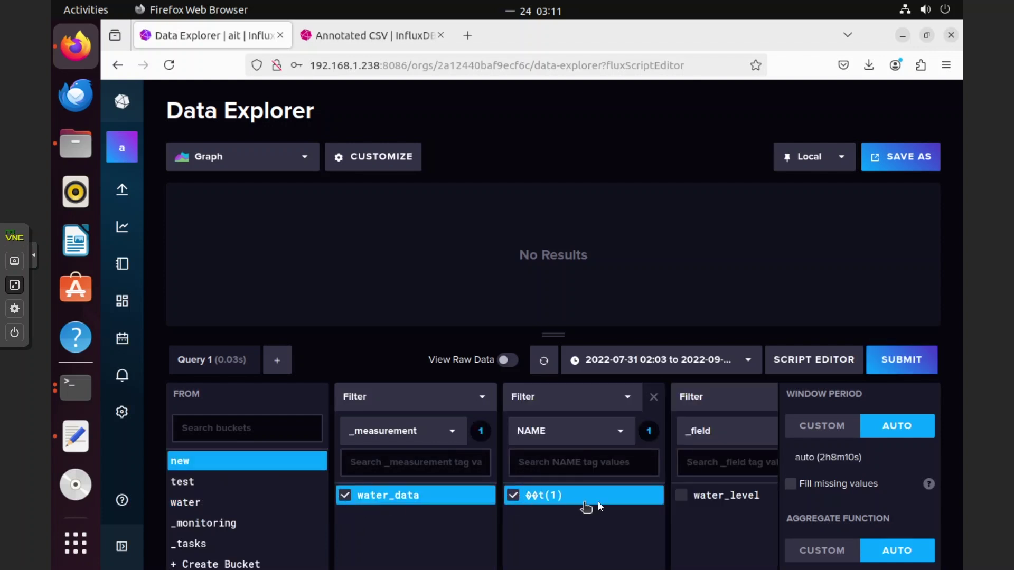
pyautogui.click(680, 499)
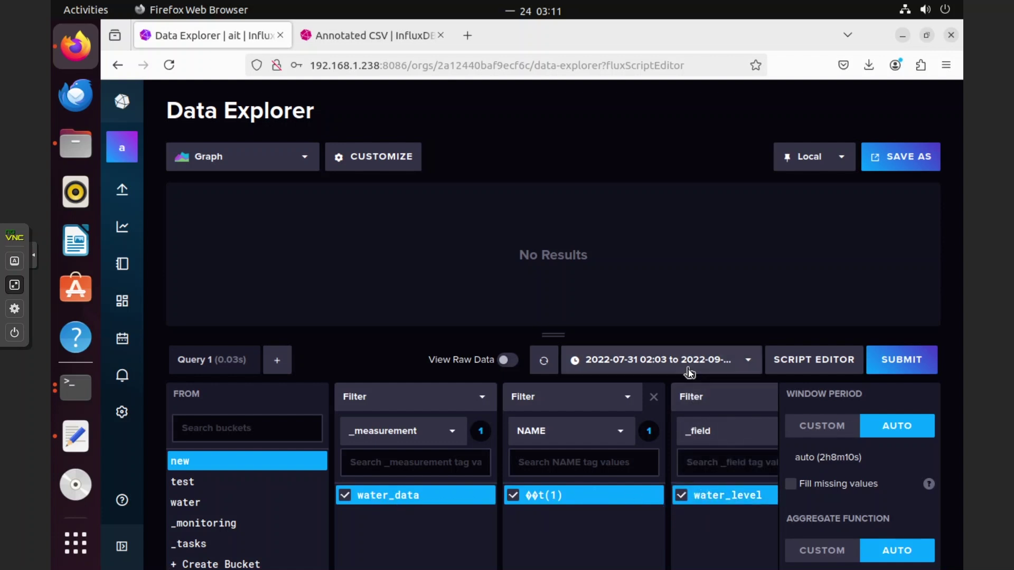
pyautogui.click(919, 364)
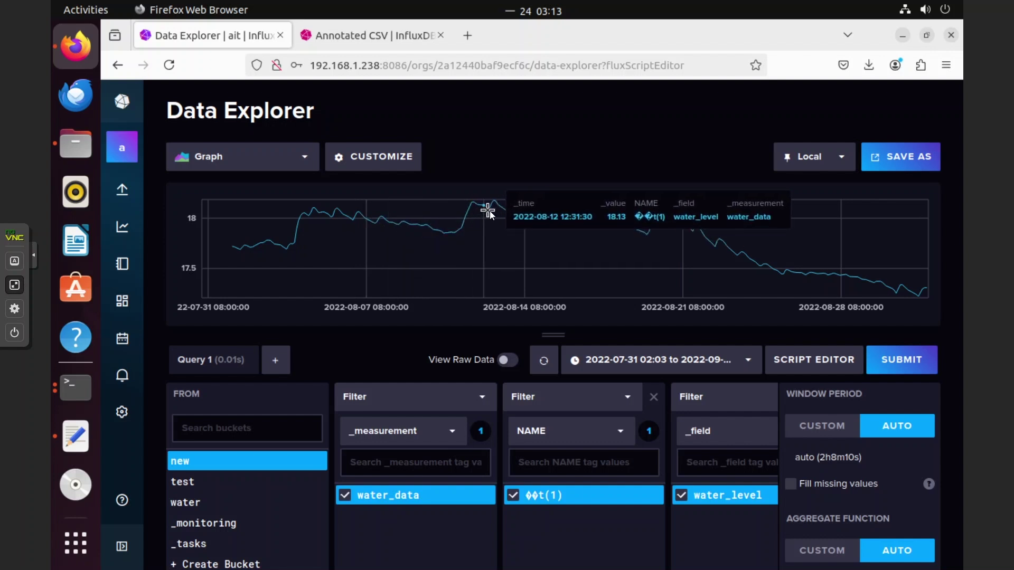
# Browse the available visualization types and display the query results as a Table
pyautogui.click(264, 163)
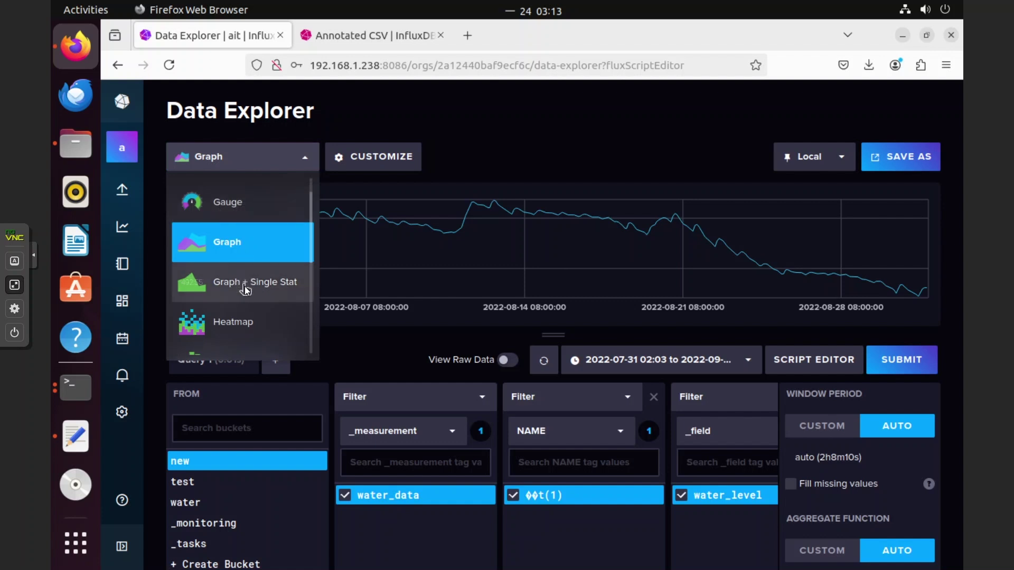
pyautogui.scroll(-1, 245, 286)
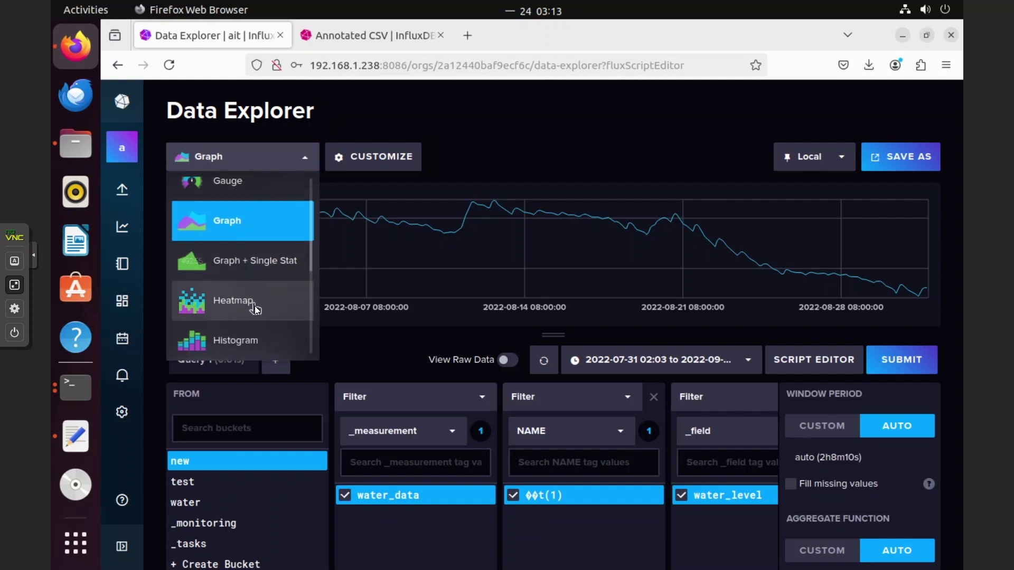
pyautogui.scroll(-4, 254, 304)
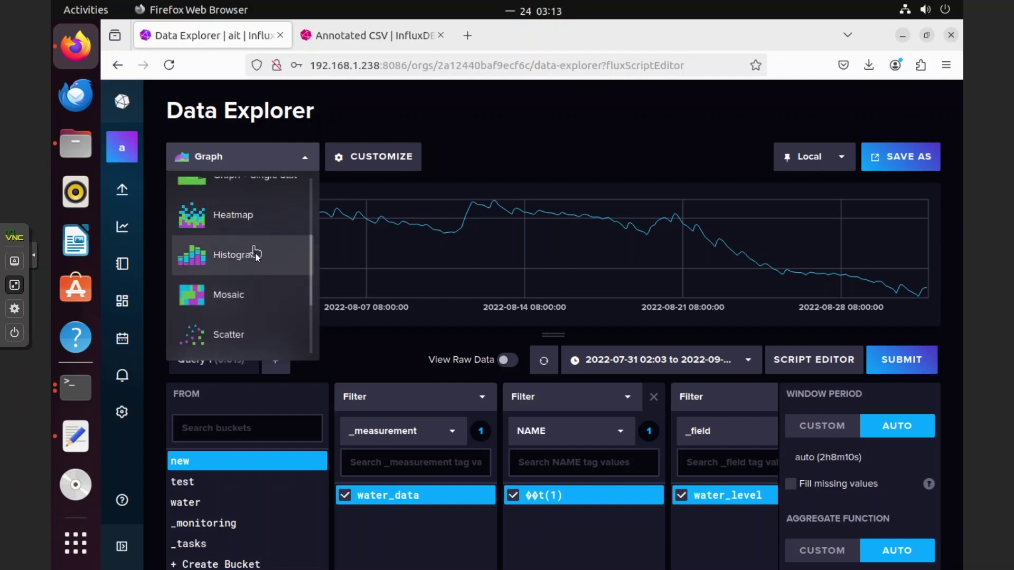
pyautogui.scroll(1, 259, 276)
pyautogui.scroll(-2, 260, 277)
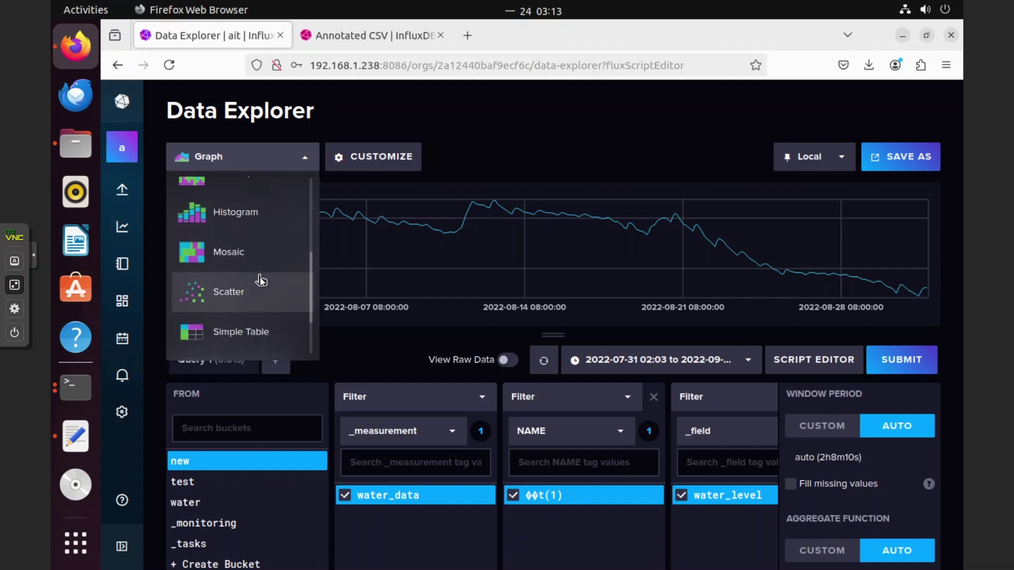
pyautogui.scroll(-1, 261, 309)
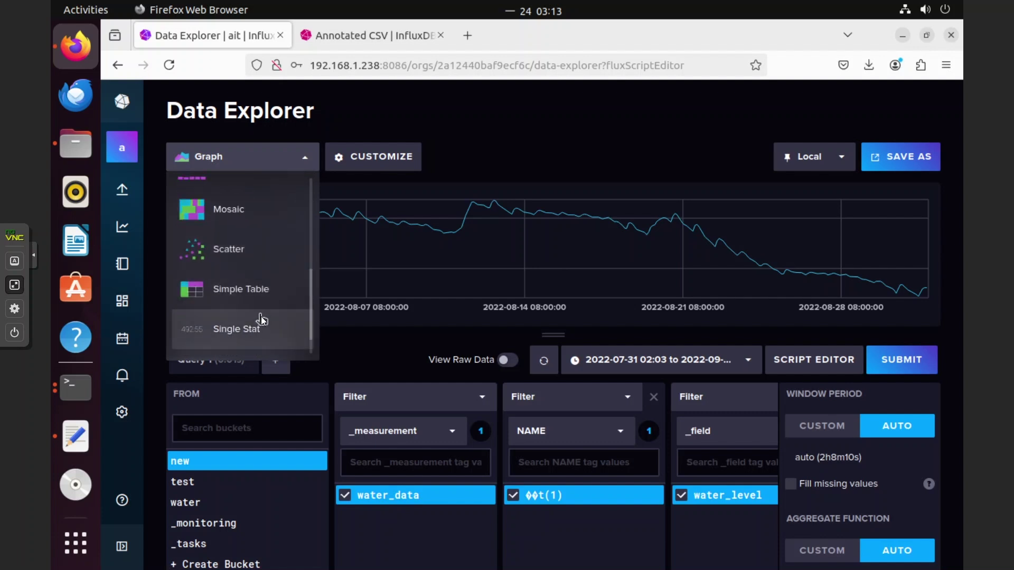
pyautogui.scroll(-1, 261, 314)
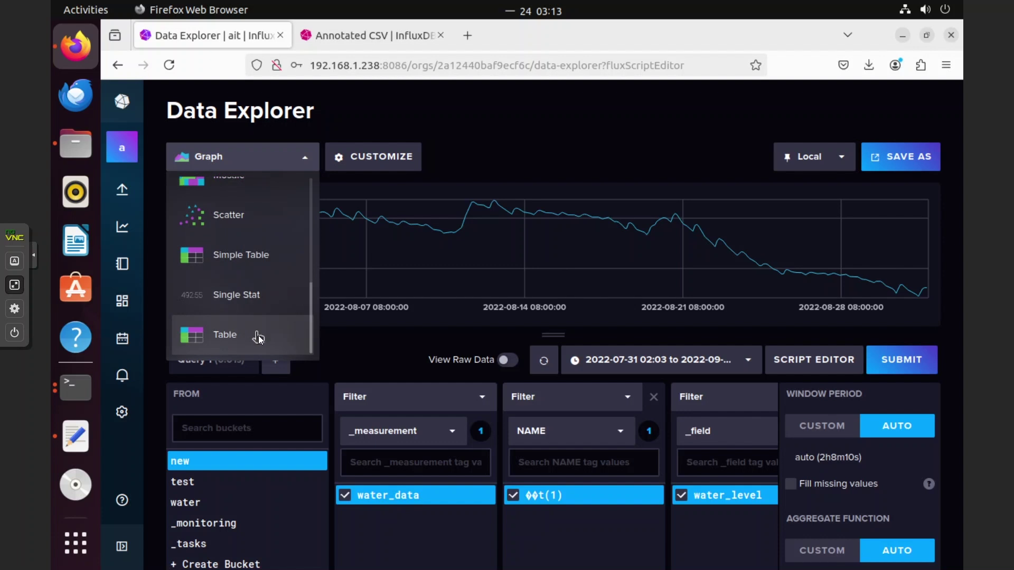
pyautogui.click(236, 335)
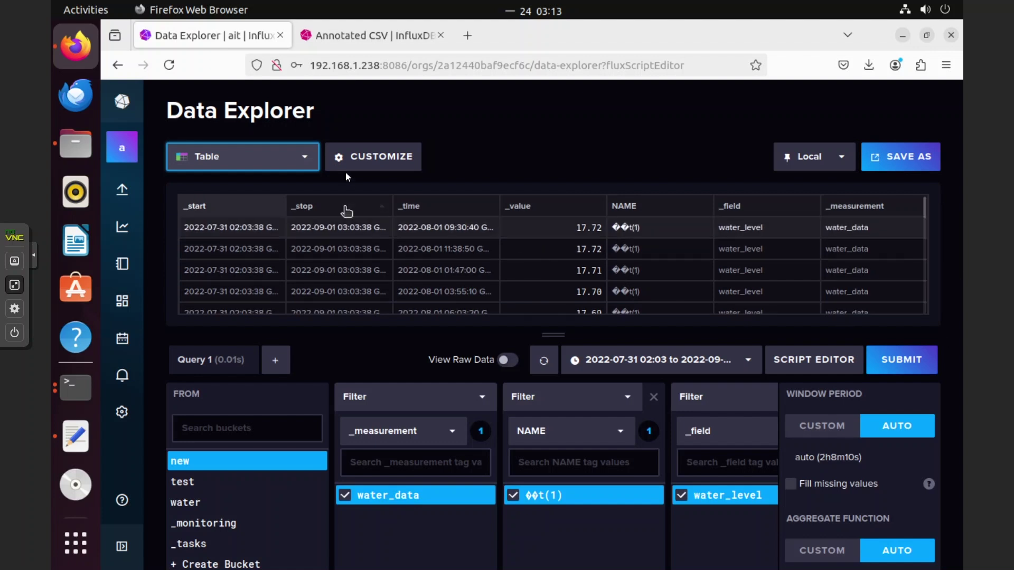
# Examine the table's customization options, from formatting through the Table Columns settings
pyautogui.click(353, 159)
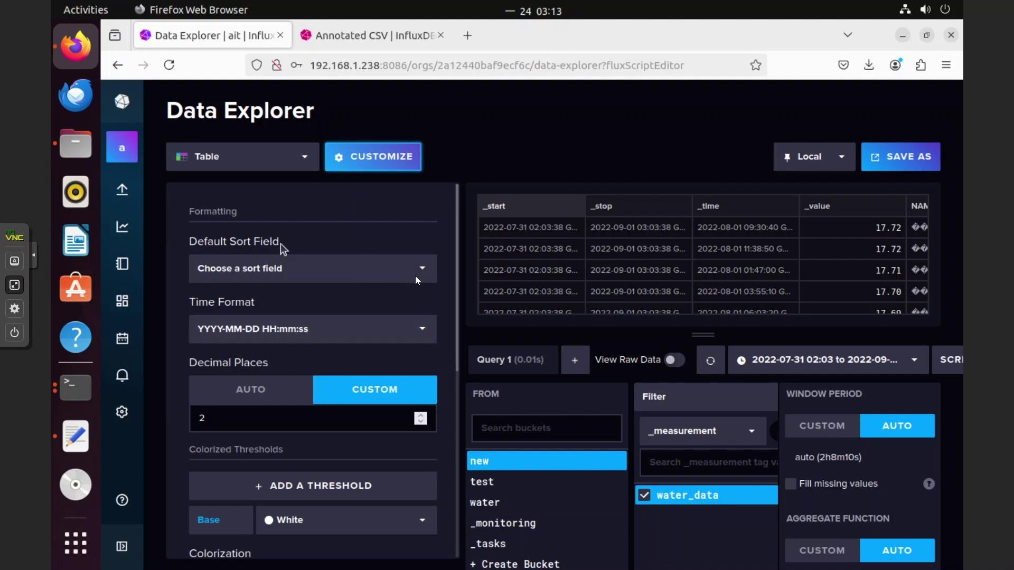
pyautogui.scroll(-7, 371, 403)
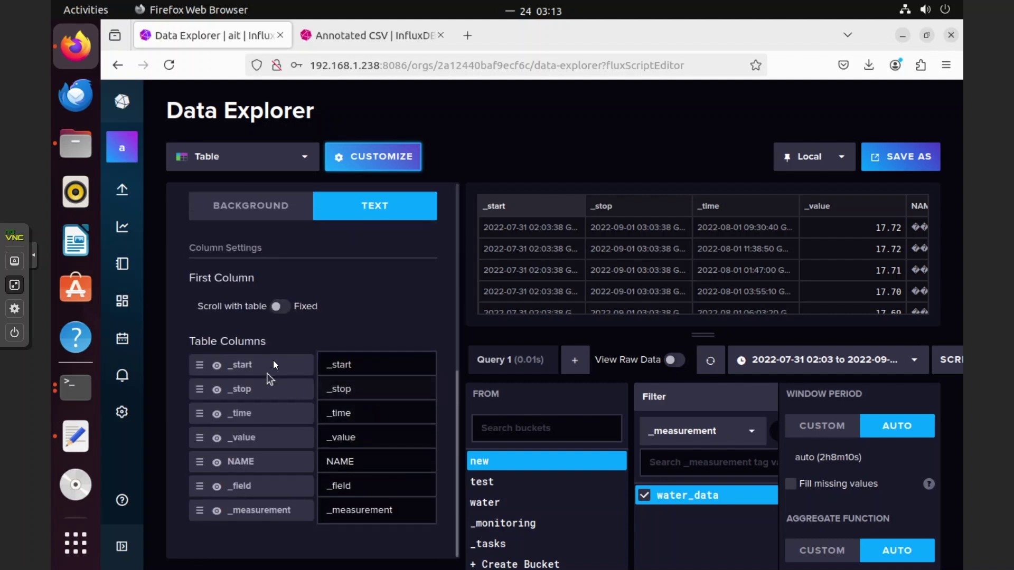
pyautogui.click(352, 164)
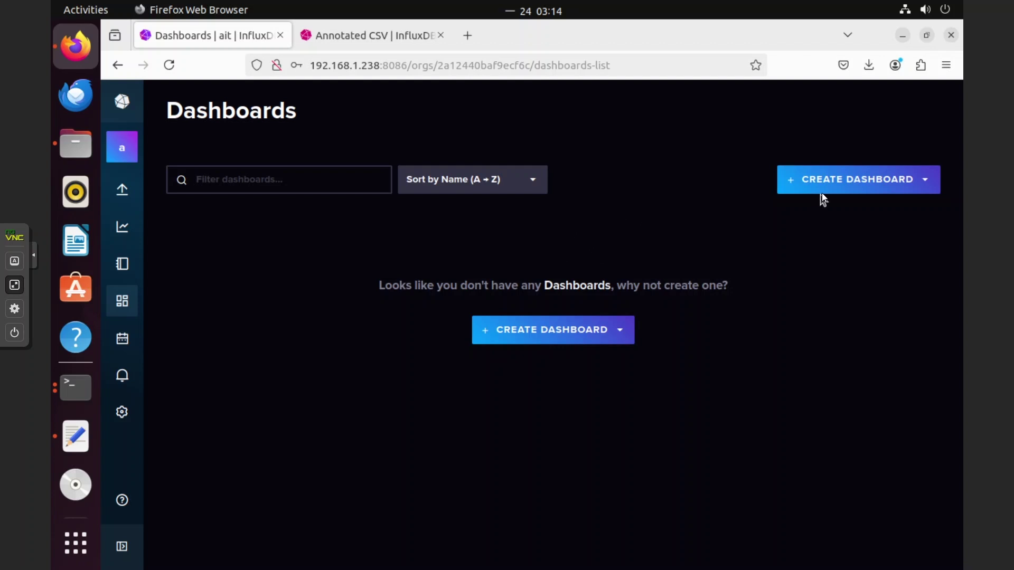
# Create a new dashboard and add its first cell
pyautogui.click(580, 333)
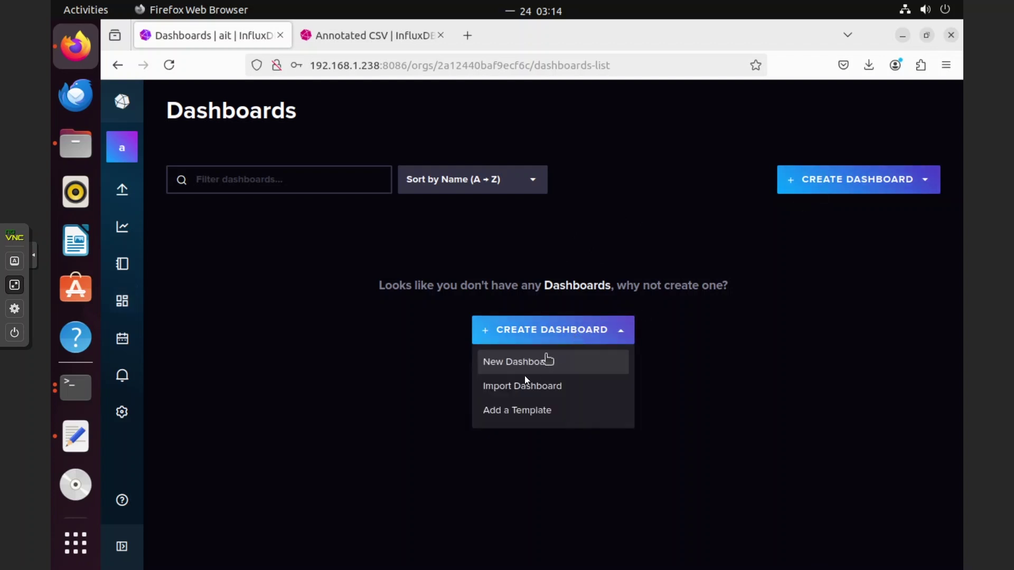
pyautogui.click(554, 363)
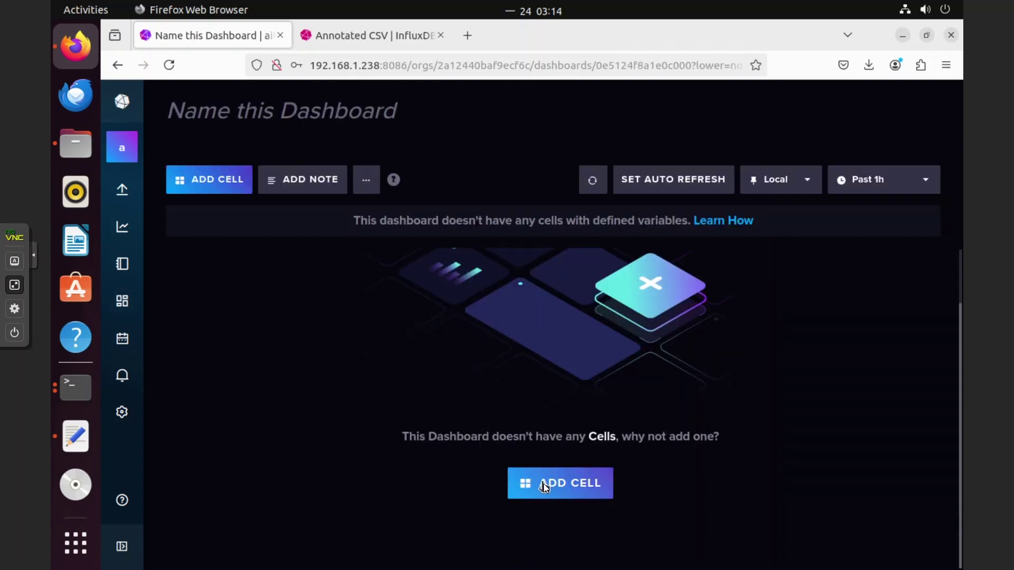
pyautogui.click(540, 483)
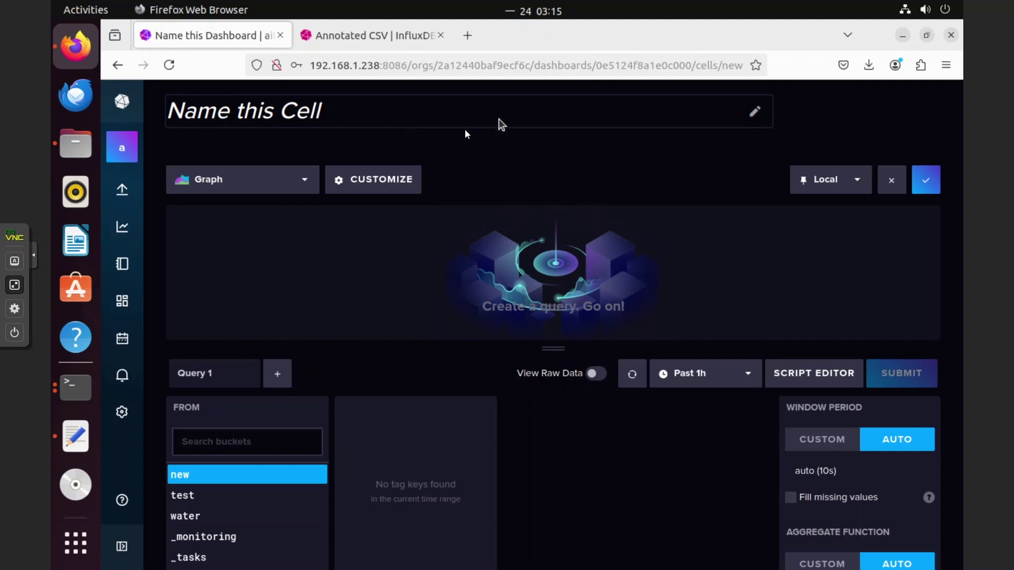
pyautogui.click(716, 373)
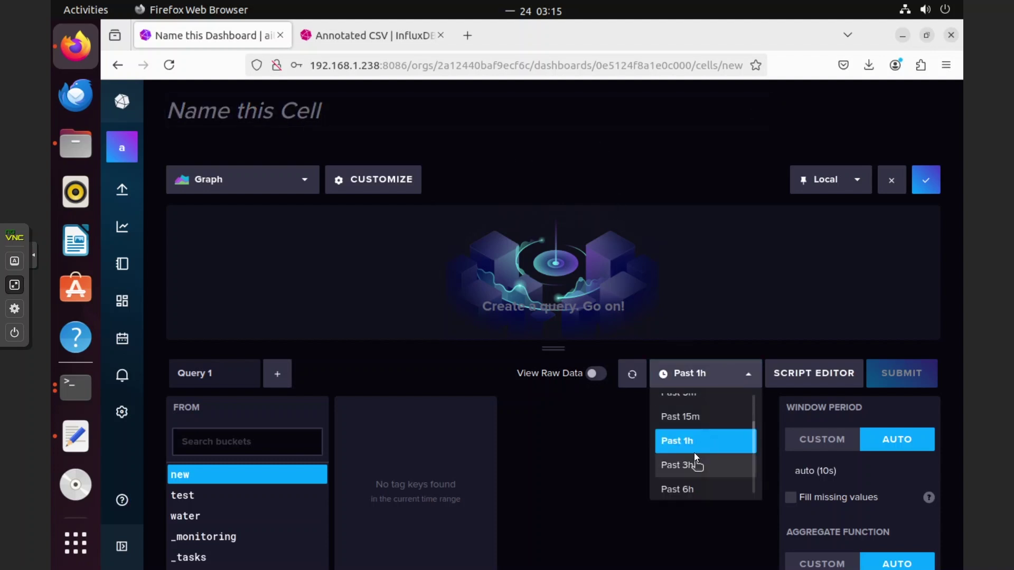
pyautogui.scroll(3, 694, 454)
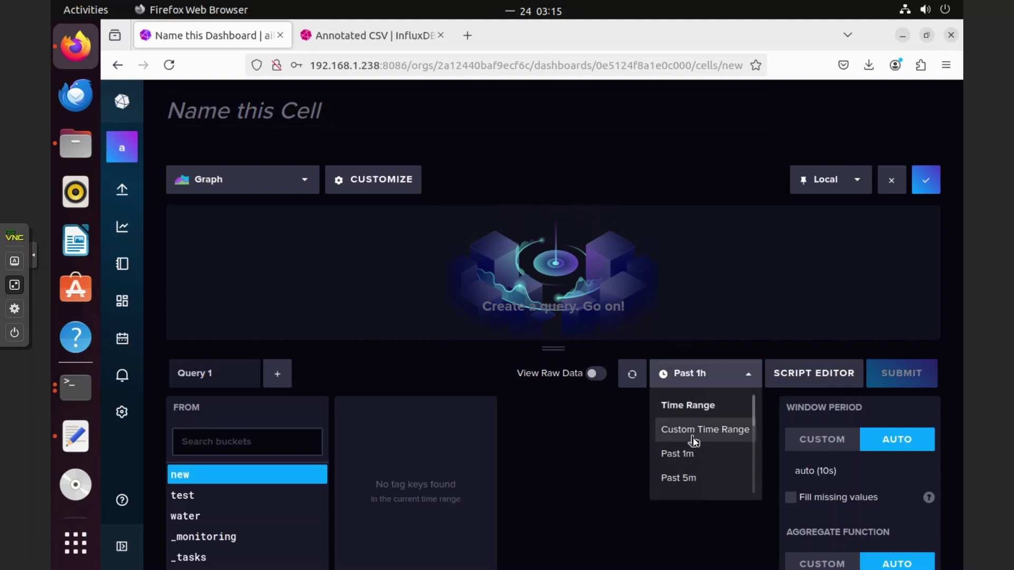
pyautogui.click(693, 439)
pyautogui.click(196, 251)
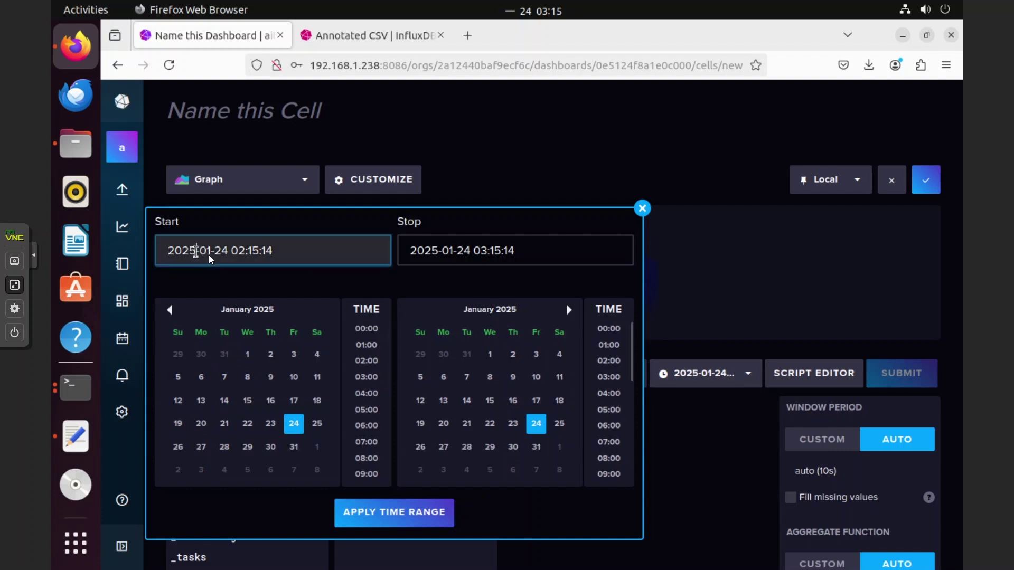
pyautogui.press('BackSpace')
pyautogui.write('2')
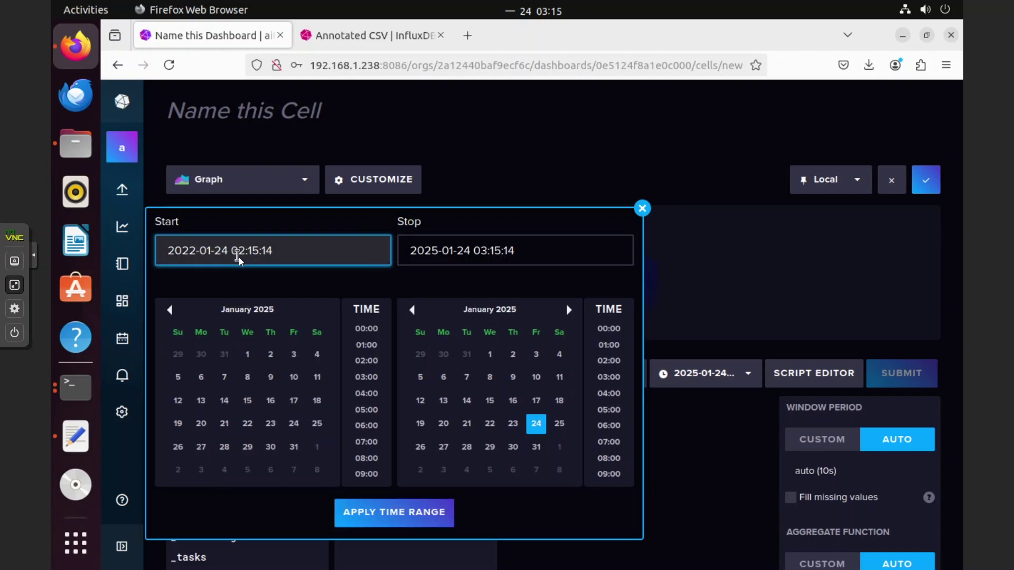
pyautogui.press('Left')
pyautogui.press('BackSpace')
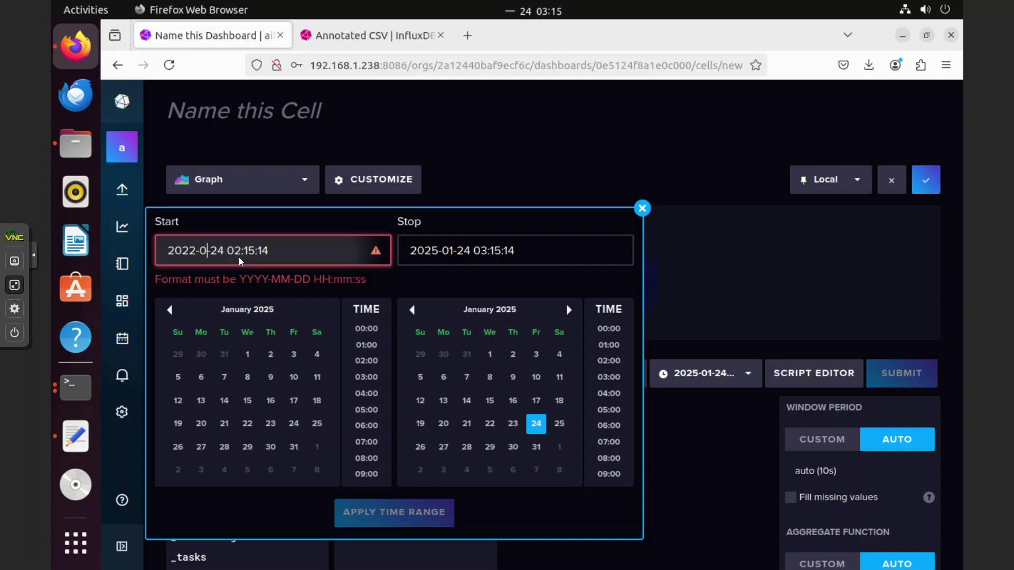
pyautogui.write('8')
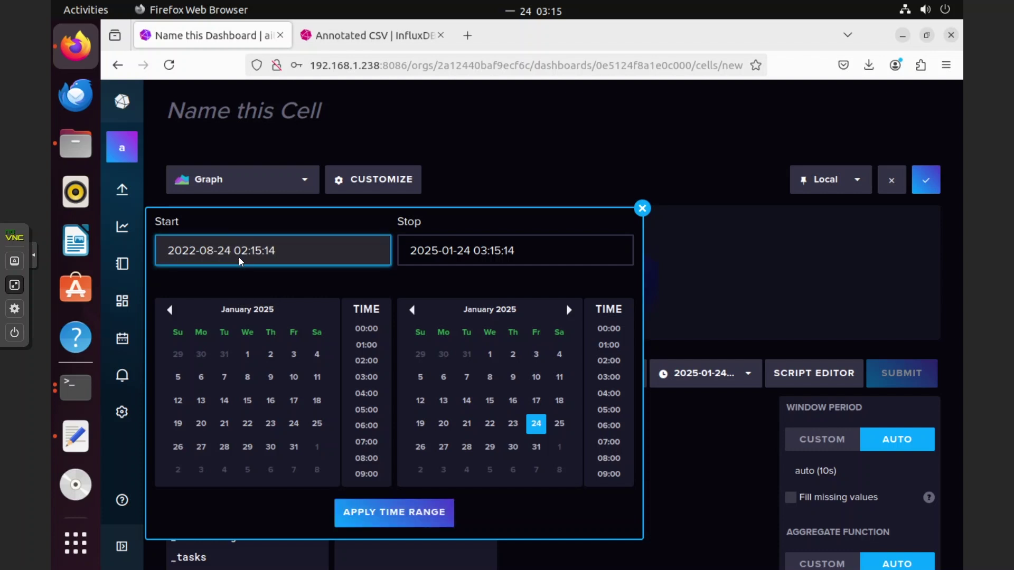
pyautogui.press('BackSpace')
pyautogui.write('7')
pyautogui.press('Right')
pyautogui.press('Delete')
pyautogui.press('Delete')
pyautogui.write('31')
pyautogui.click(446, 256)
pyautogui.press('BackSpace')
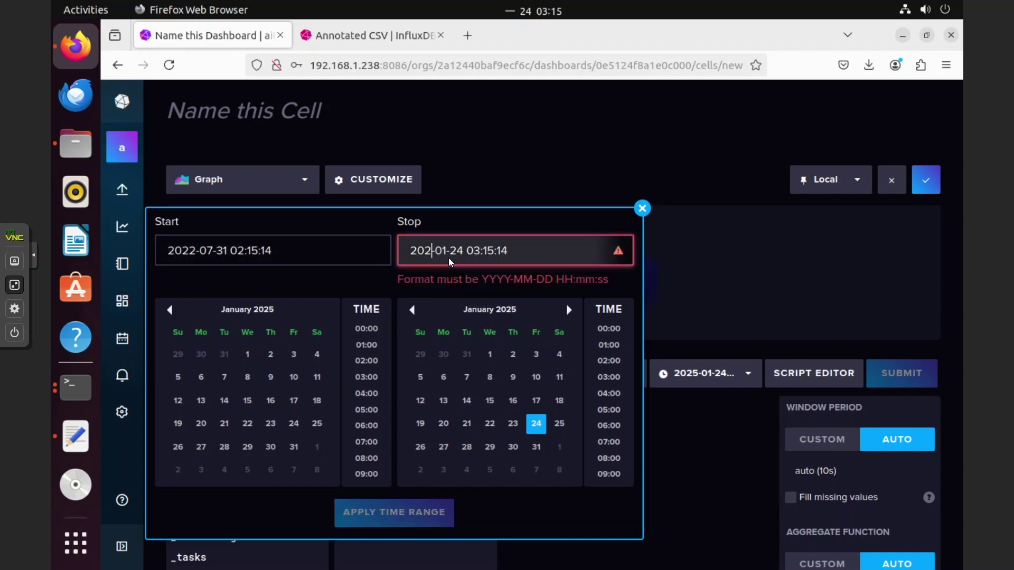
pyautogui.write('2')
pyautogui.press('Right')
pyautogui.press('Right')
pyautogui.press('Right')
pyautogui.press('BackSpace')
pyautogui.write('9')
pyautogui.press('Right')
pyautogui.press('Delete')
pyautogui.press('Delete')
pyautogui.write('01')
pyautogui.click(404, 510)
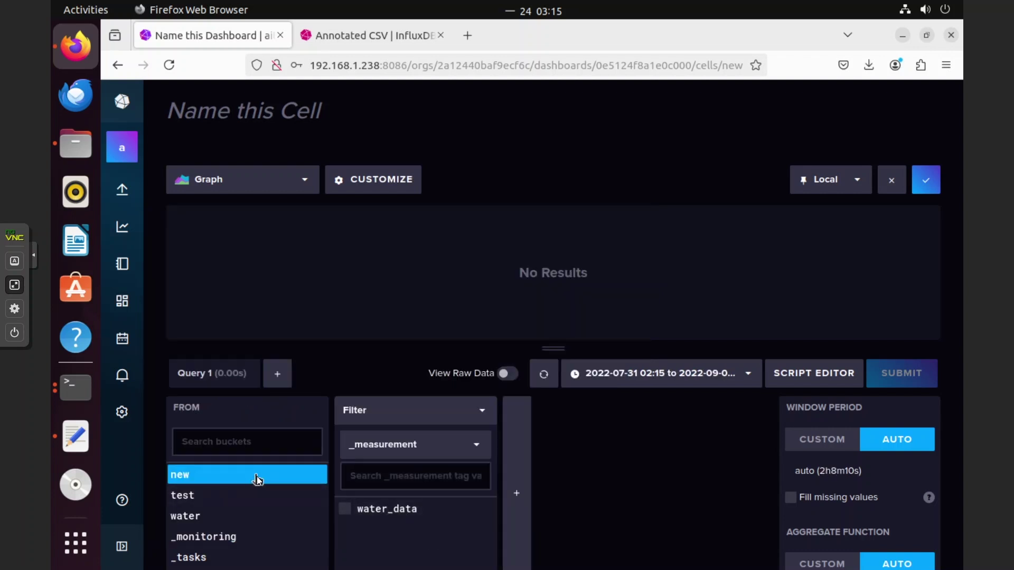
# Query the bucket new for water_data, its listed NAME value and field water_level, run the query, and save the graph cell
pyautogui.click(343, 509)
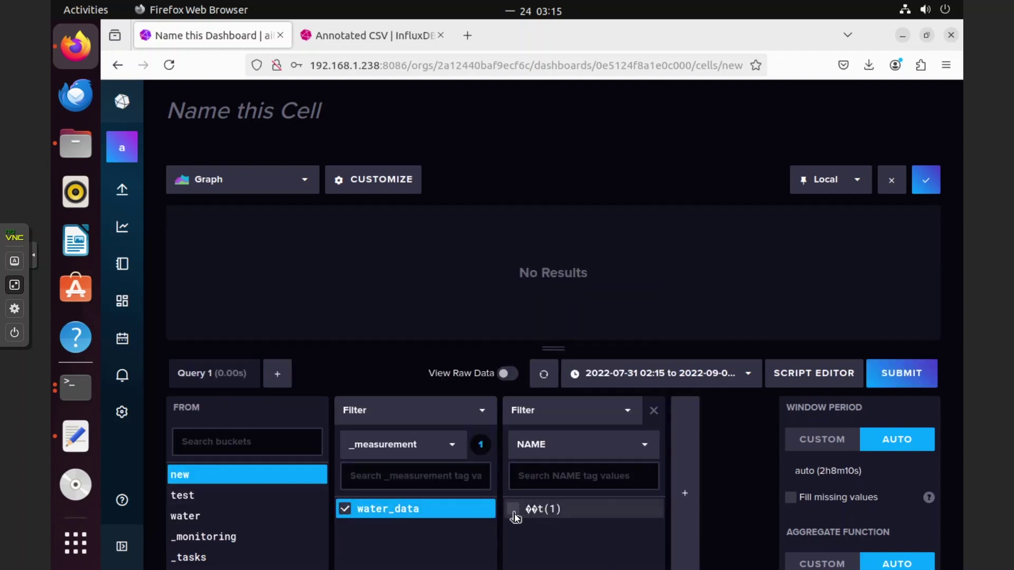
pyautogui.click(515, 513)
pyautogui.click(691, 510)
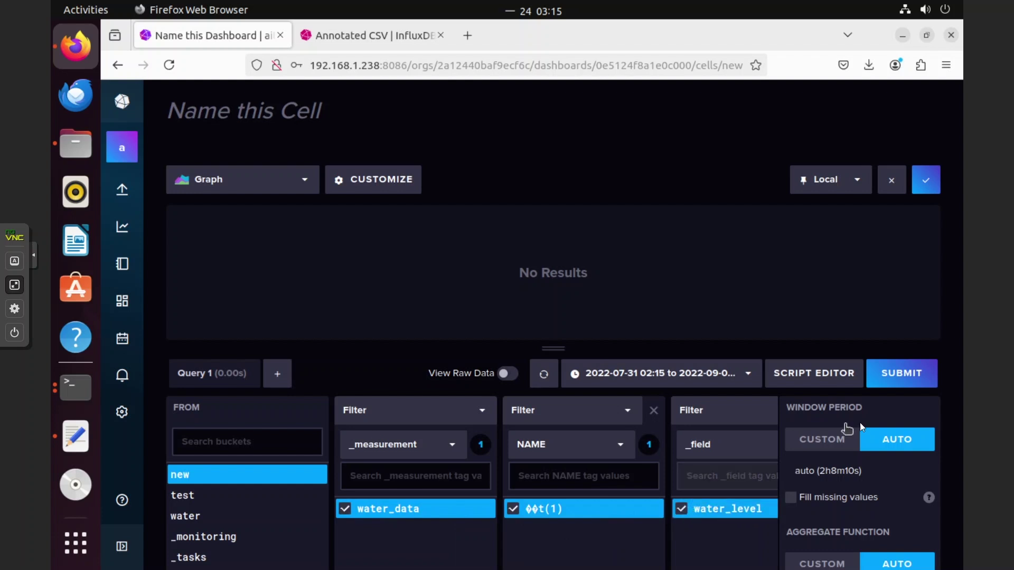
pyautogui.click(892, 378)
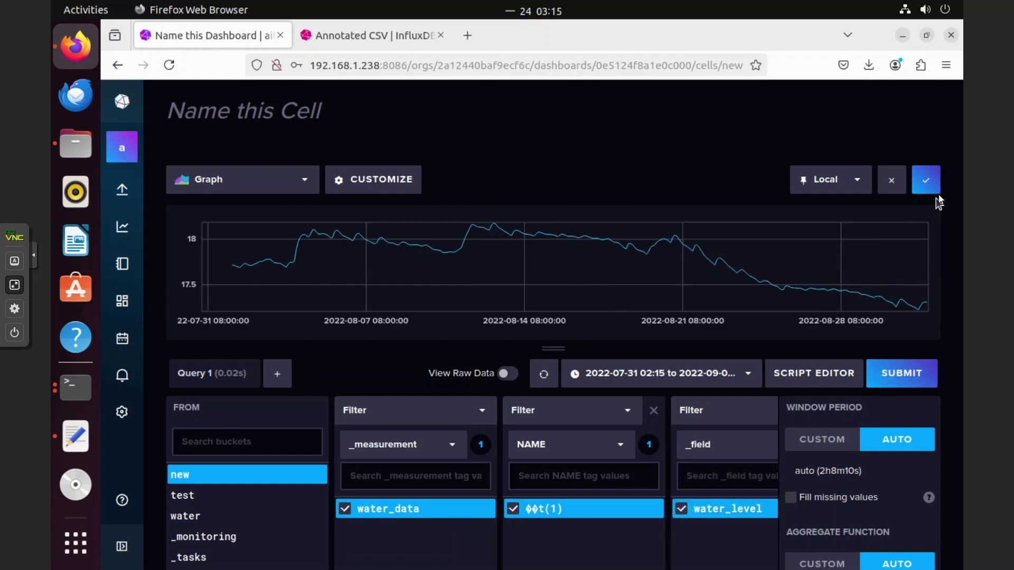
pyautogui.click(926, 181)
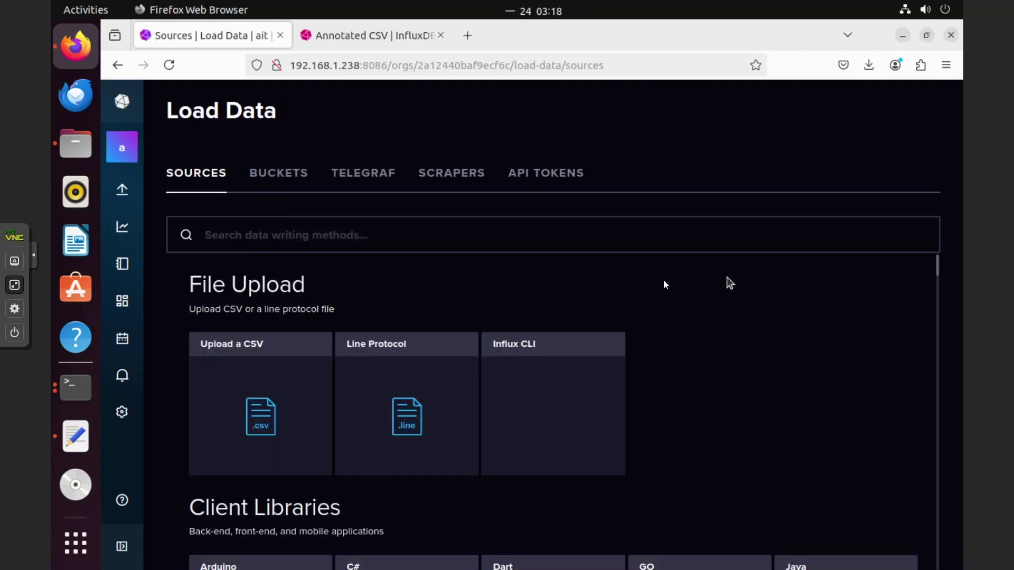
# Browse the data sources' client libraries and open the Python setup guide
pyautogui.moveTo(132, 196)
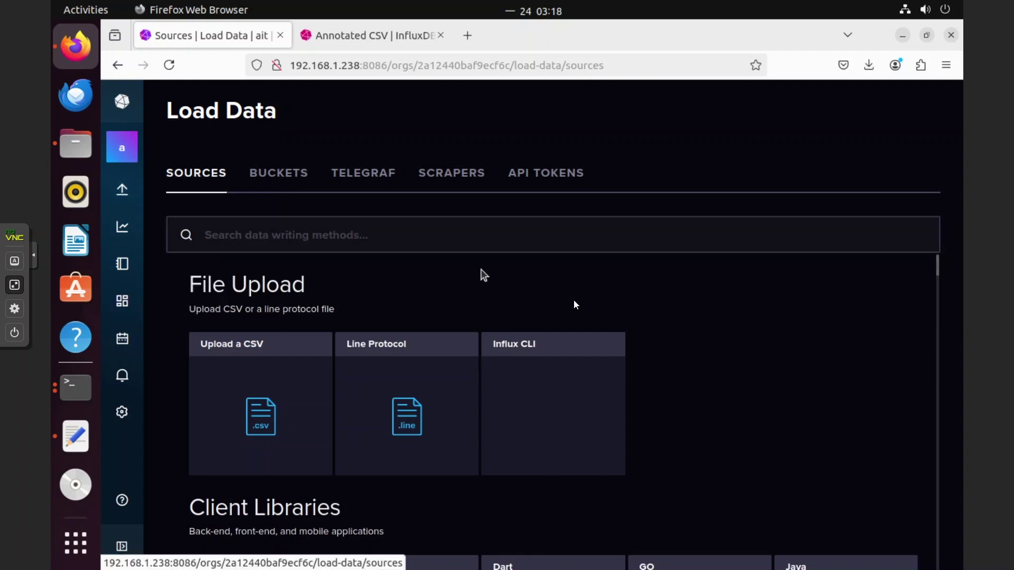
pyautogui.scroll(-5, 688, 334)
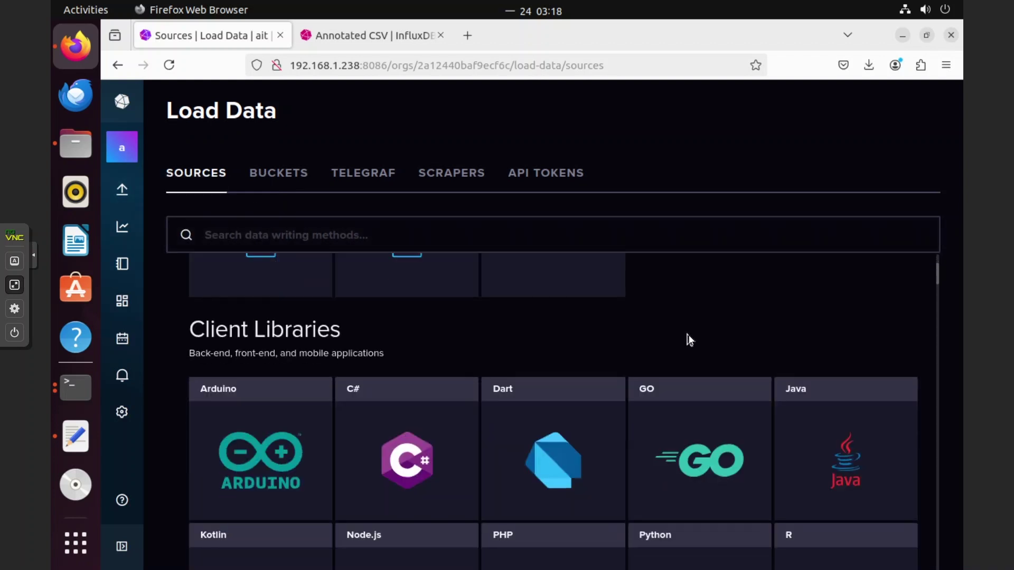
pyautogui.scroll(2, 308, 368)
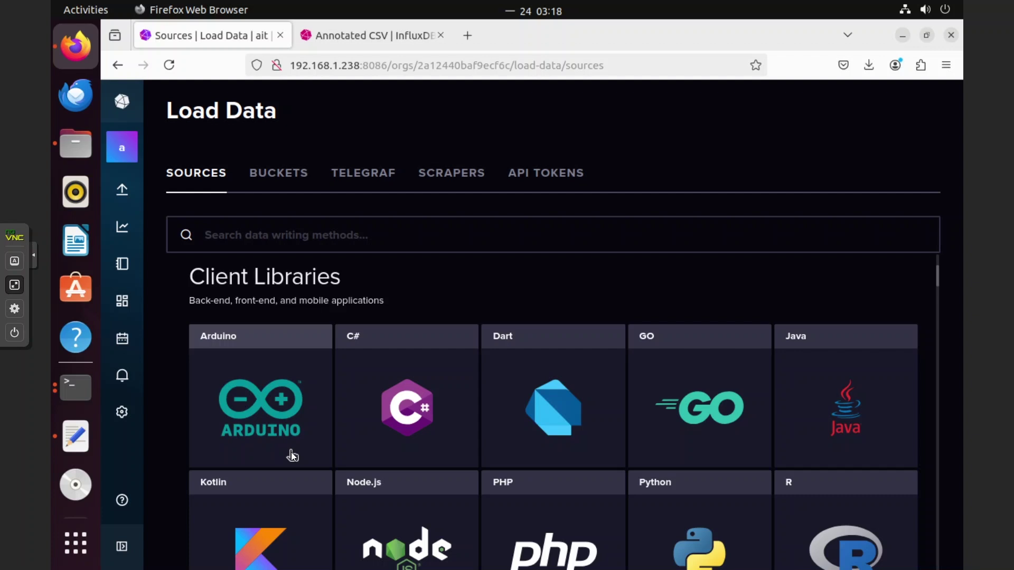
pyautogui.scroll(-3, 665, 470)
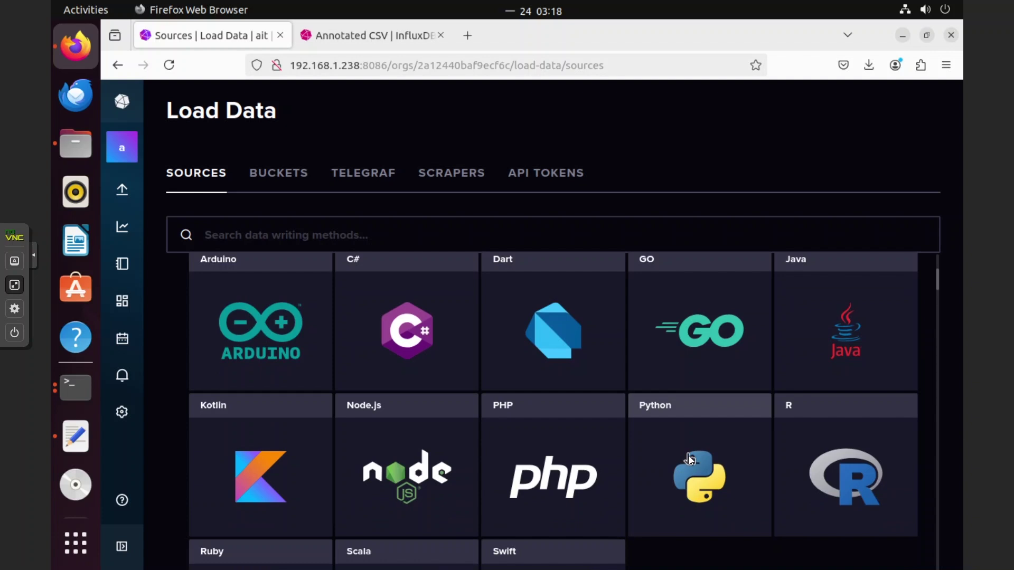
pyautogui.click(688, 455)
pyautogui.scroll(-3, 649, 460)
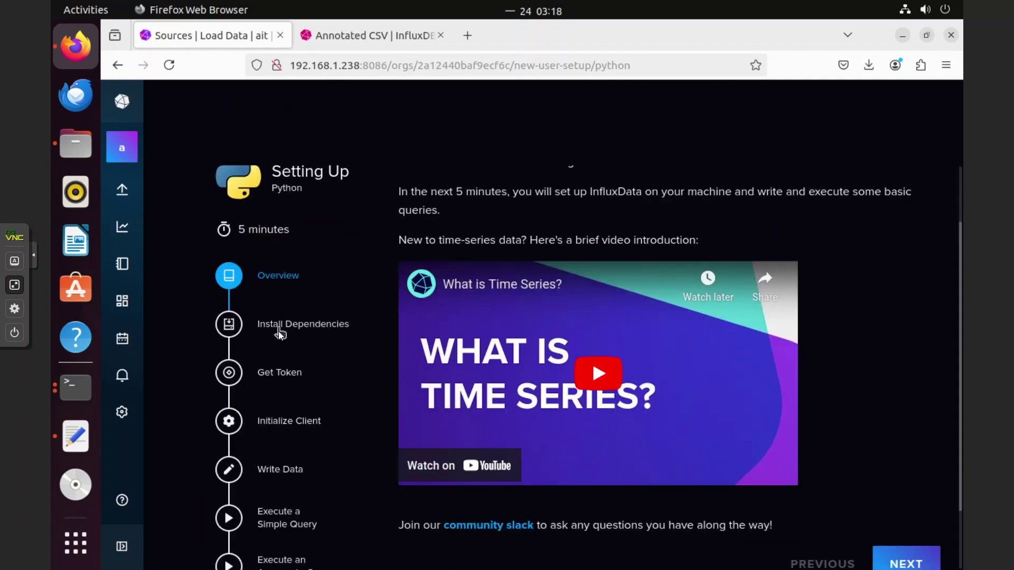
# Go through the Python guide's Get Token and Initialize Client sections, examining the import and connection code
pyautogui.click(257, 377)
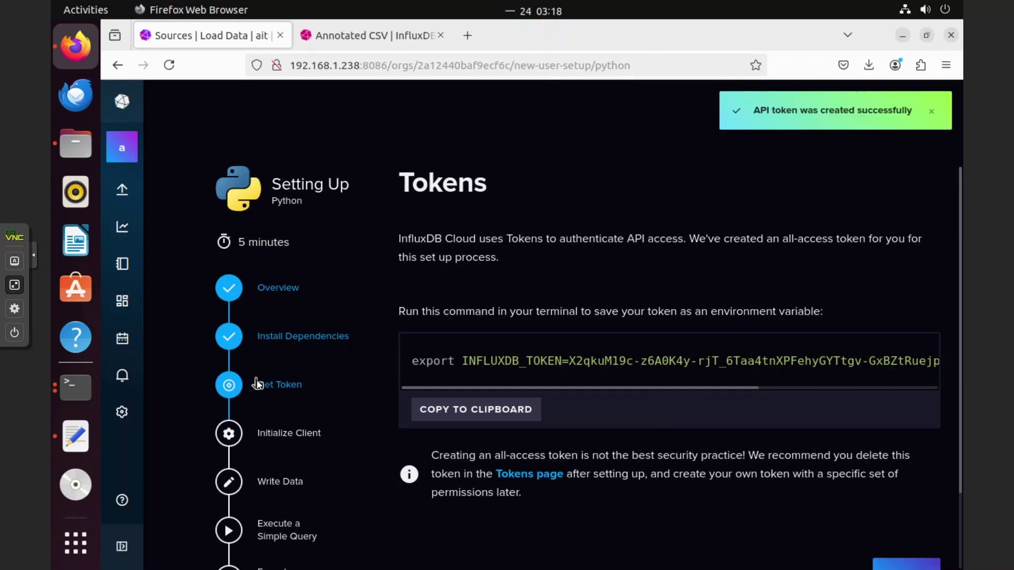
pyautogui.click(258, 357)
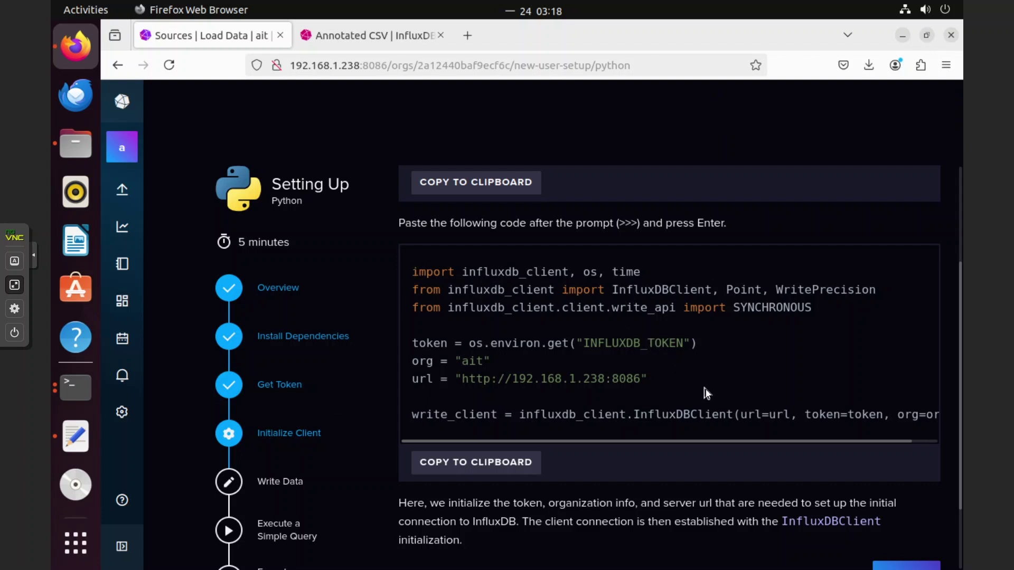
pyautogui.moveTo(412, 272); pyautogui.dragTo(827, 309)
pyautogui.click(828, 310)
pyautogui.scroll(-3, 305, 413)
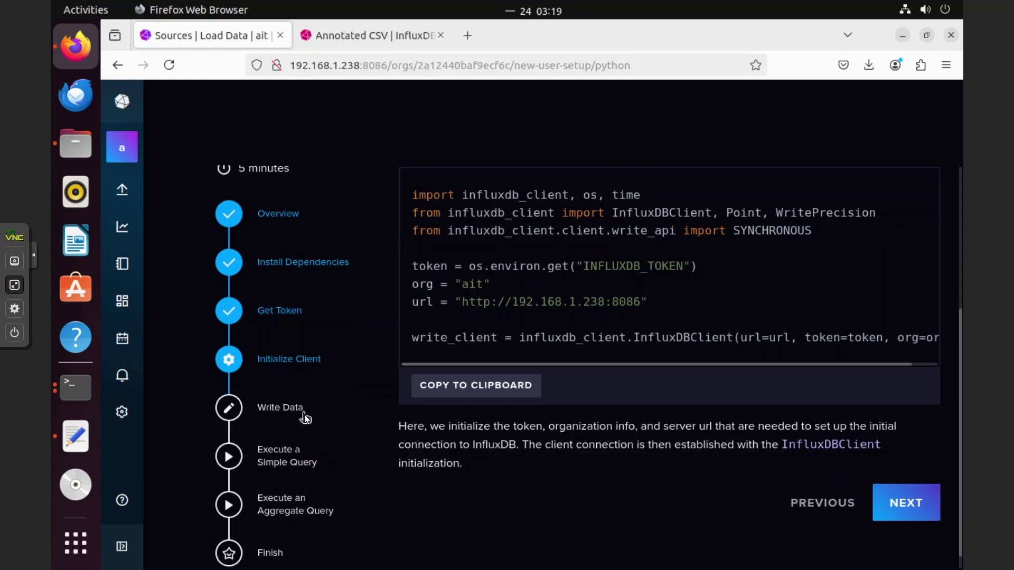
pyautogui.scroll(-1, 304, 414)
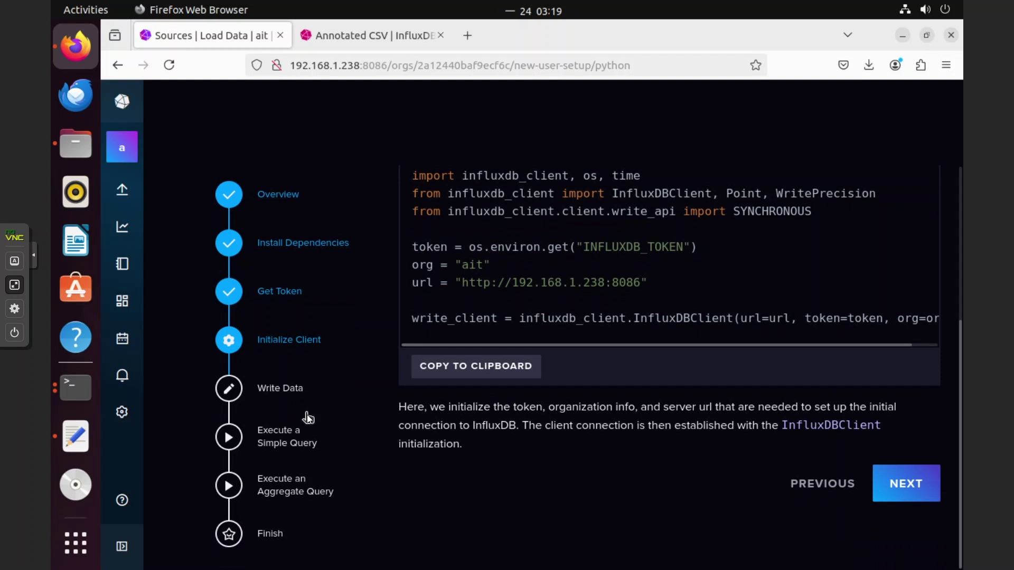